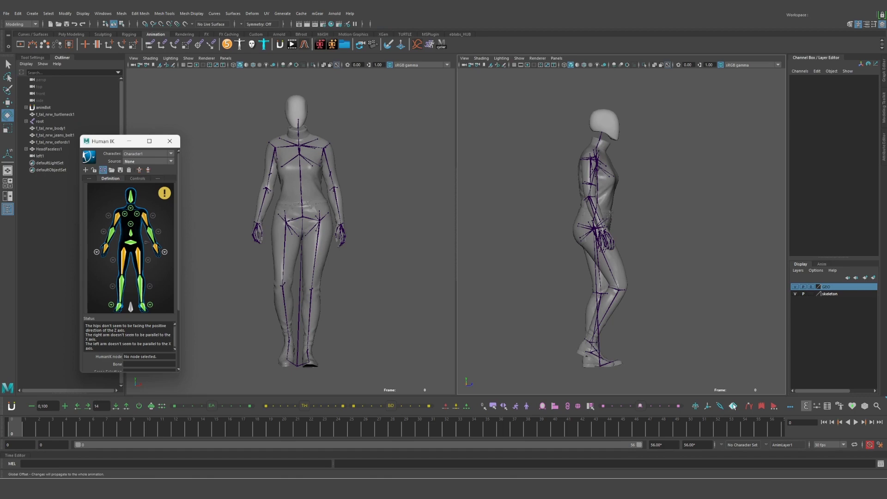
Step: Play the female walk animation on the MetaHuman skeleton
{"action": "left_click", "coordinate": [856, 422]}
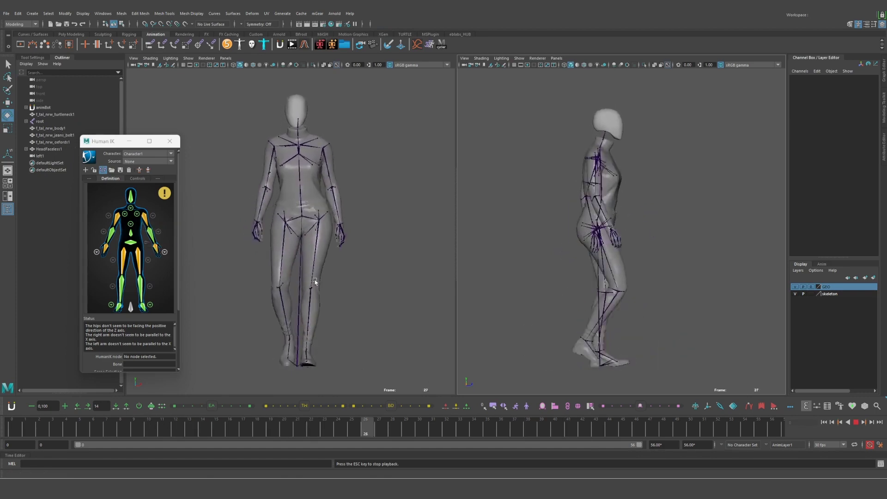
Step: Stop playback and return the walk to frame 0
{"action": "left_click", "coordinate": [857, 422]}
{"action": "left_click", "coordinate": [517, 432]}
{"action": "left_click_drag", "start_coordinate": [516, 432], "coordinate": [12, 432]}
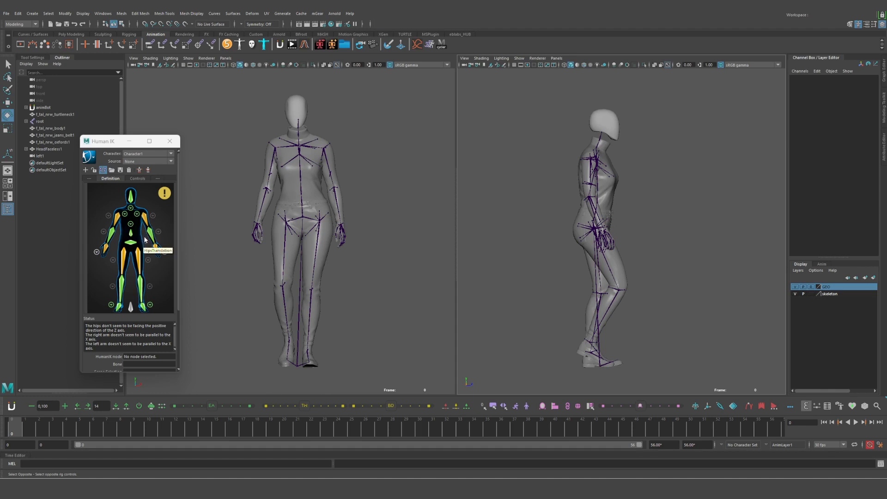
Step: Bake the walk animation to the Character1 control rig from the Human IK character menu
{"action": "left_click", "coordinate": [92, 157]}
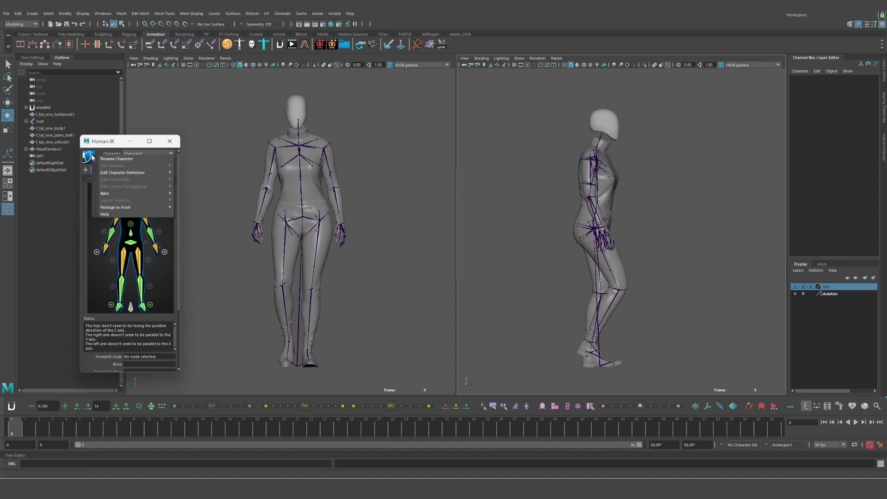
{"action": "mouse_move", "coordinate": [139, 194]}
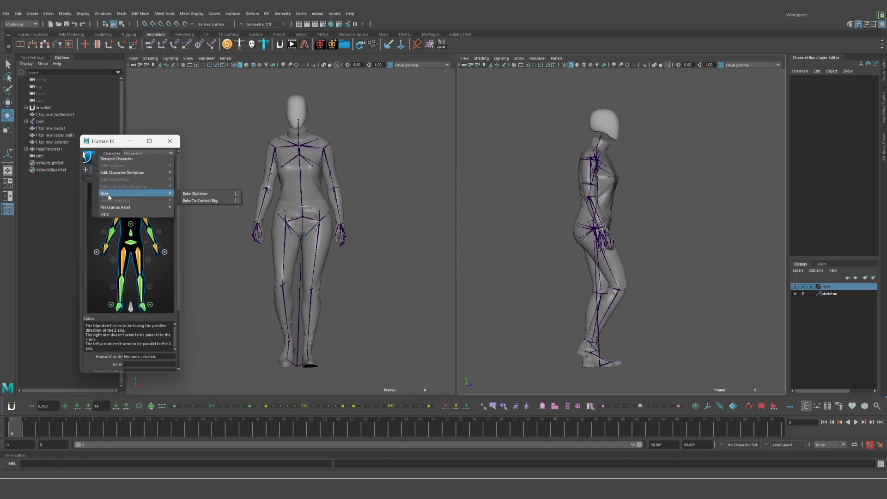
{"action": "left_click", "coordinate": [203, 201]}
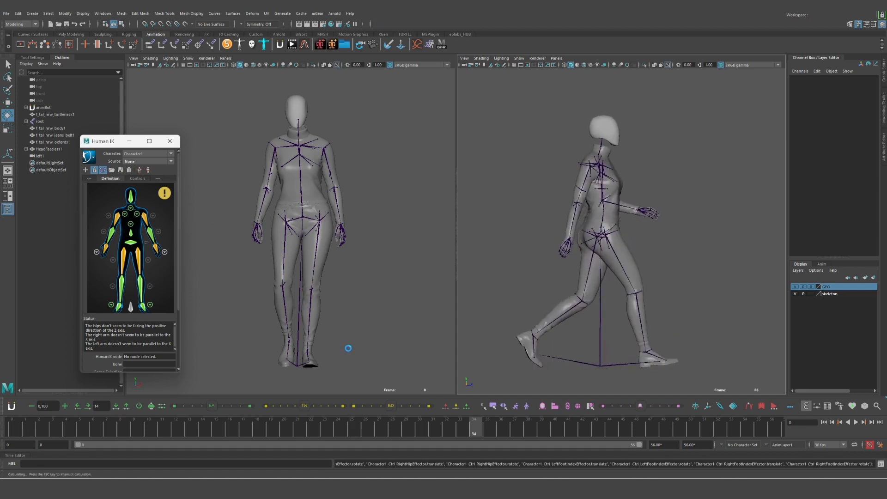
Step: Preview the baked walk, hide the skeleton layer, and list the AnimLayer1 and BaseAnimation layers
{"action": "left_click", "coordinate": [42, 424]}
{"action": "key", "text": "alt+v"}
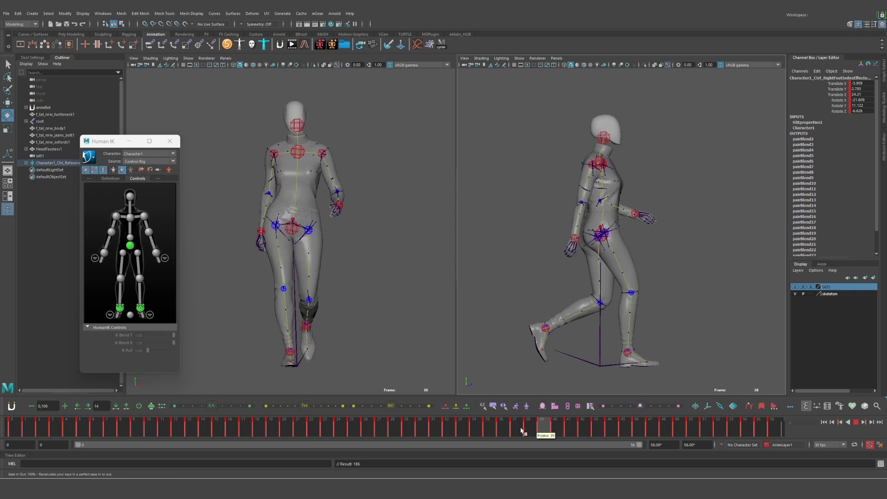
{"action": "key", "text": "alt+shift+v"}
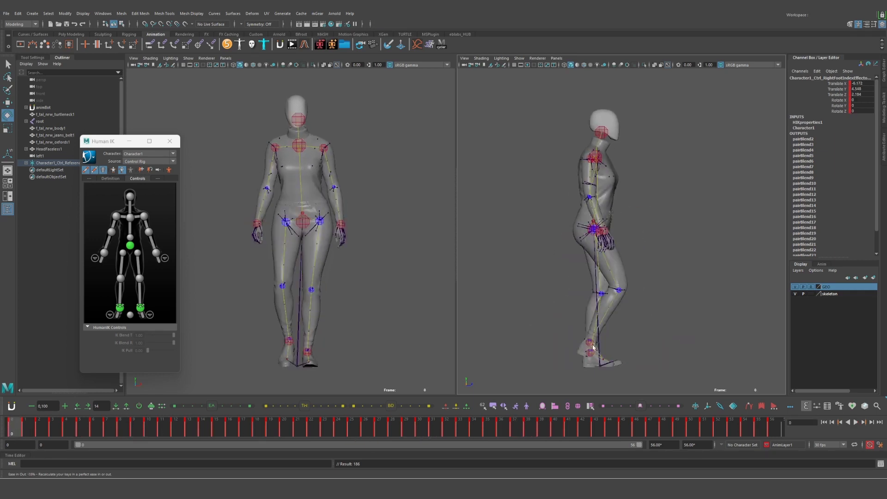
{"action": "left_click", "coordinate": [796, 294]}
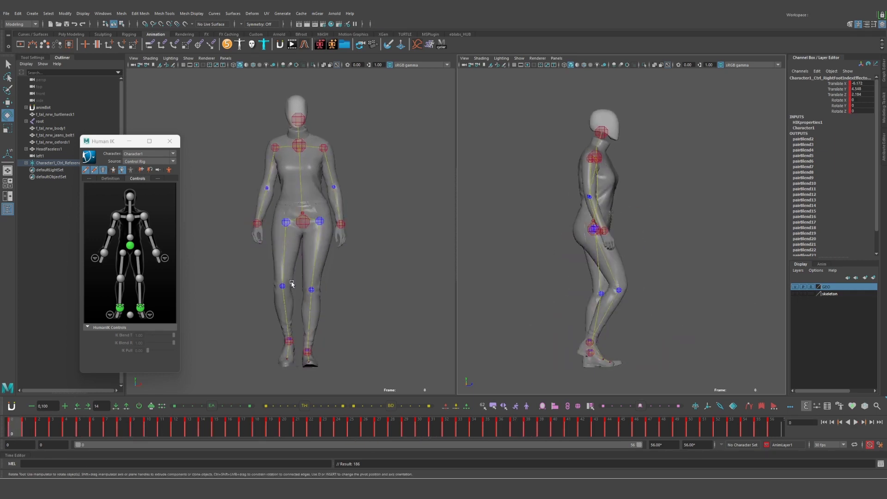
{"action": "left_click", "coordinate": [825, 266]}
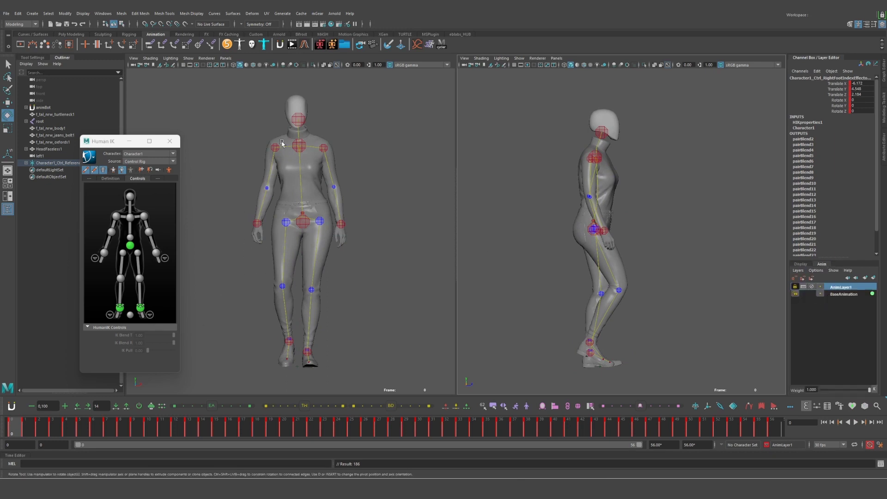
{"action": "left_click", "coordinate": [299, 146]}
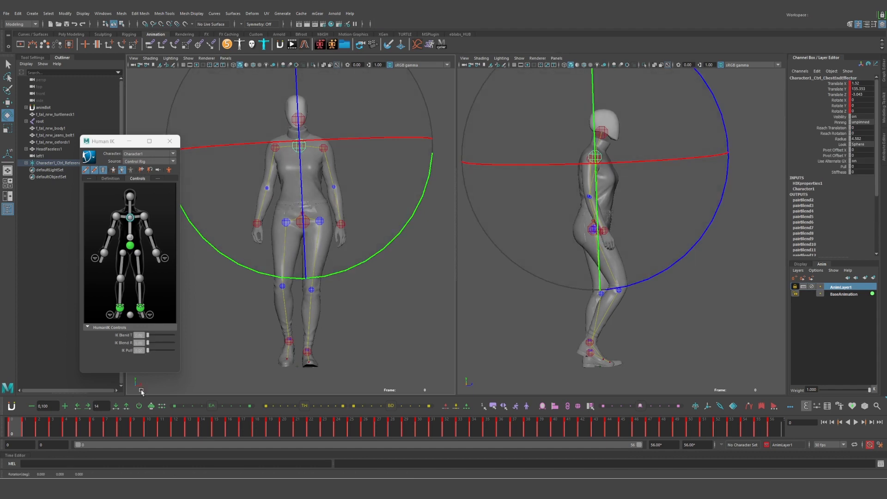
{"action": "left_click_drag", "start_coordinate": [41, 430], "coordinate": [11, 430]}
{"action": "key", "text": "w"}
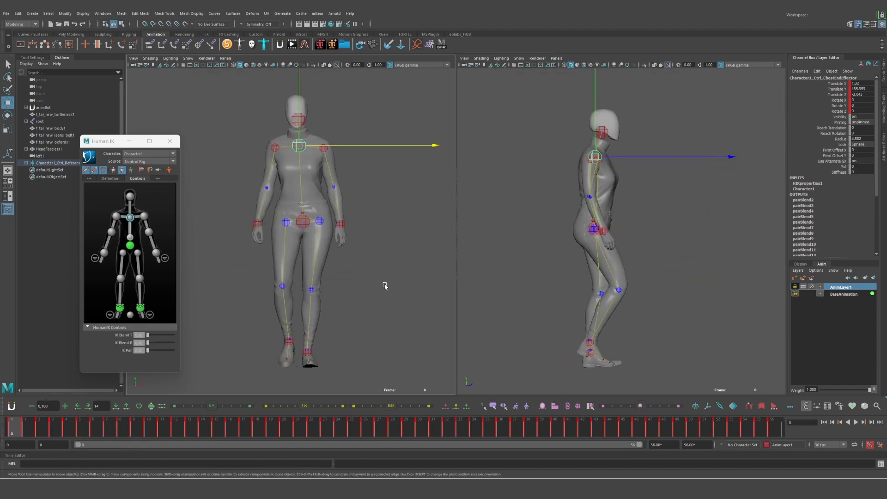
{"action": "left_click", "coordinate": [382, 287]}
{"action": "left_click", "coordinate": [304, 223]}
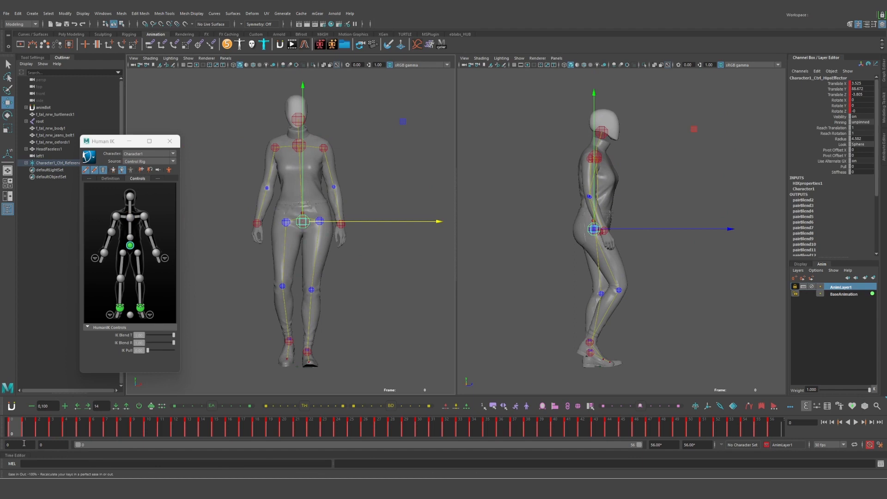
{"action": "left_click", "coordinate": [33, 427]}
{"action": "left_click_drag", "start_coordinate": [33, 427], "coordinate": [407, 436]}
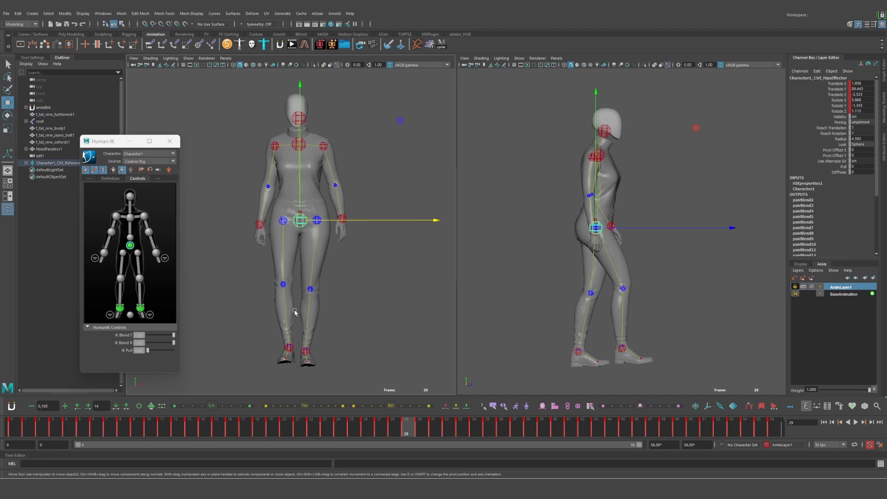
{"action": "key", "text": "alt+v"}
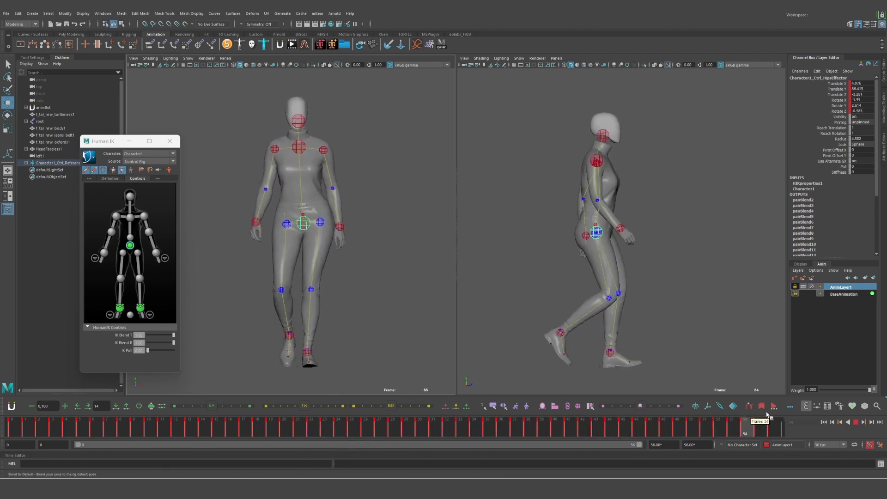
{"action": "key", "text": "alt+v"}
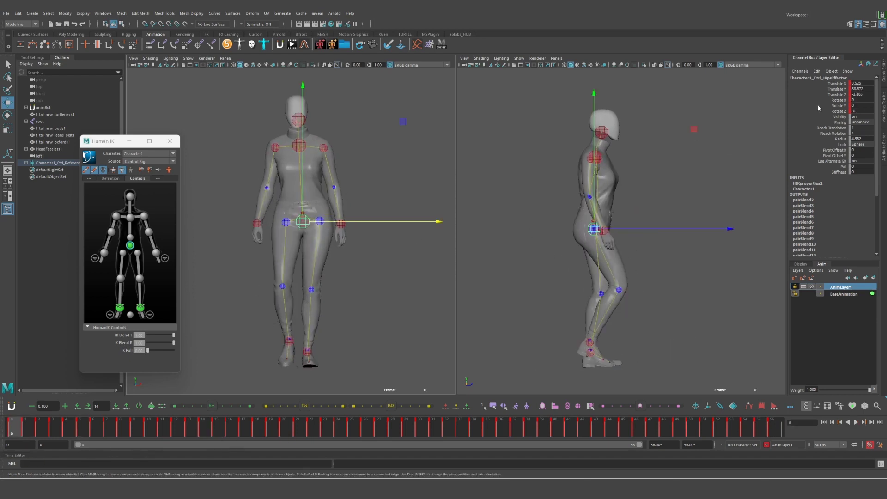
{"action": "key", "text": "ctrl+z"}
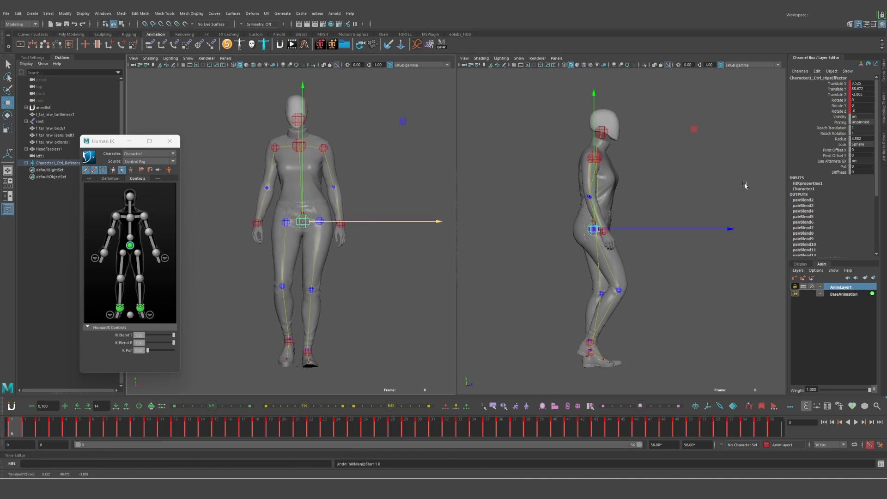
Step: In the Graph Editor, select all hips Translate X keys and scale them toward zero with Scale From Default
{"action": "left_click", "coordinate": [884, 79]}
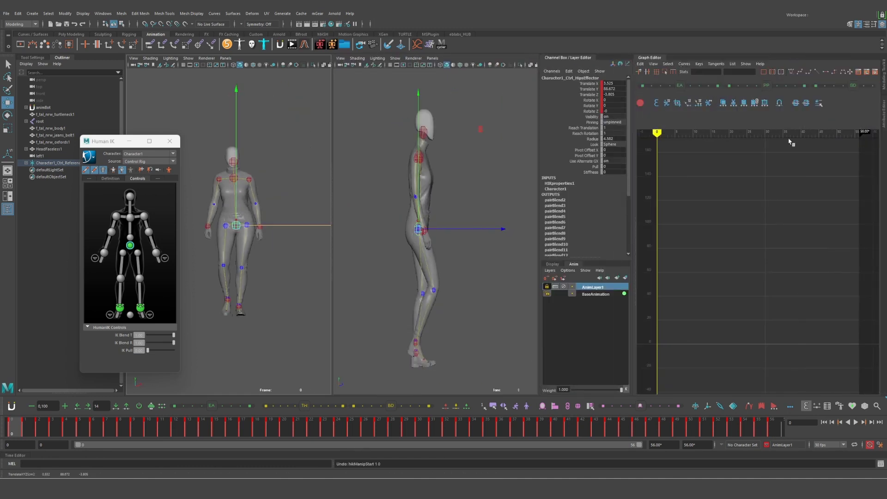
{"action": "left_click", "coordinate": [594, 84]}
{"action": "mouse_move", "coordinate": [661, 123]}
{"action": "left_mouse_down"}
{"action": "mouse_move", "coordinate": [721, 126]}
{"action": "mouse_move", "coordinate": [696, 128]}
{"action": "left_mouse_up"}
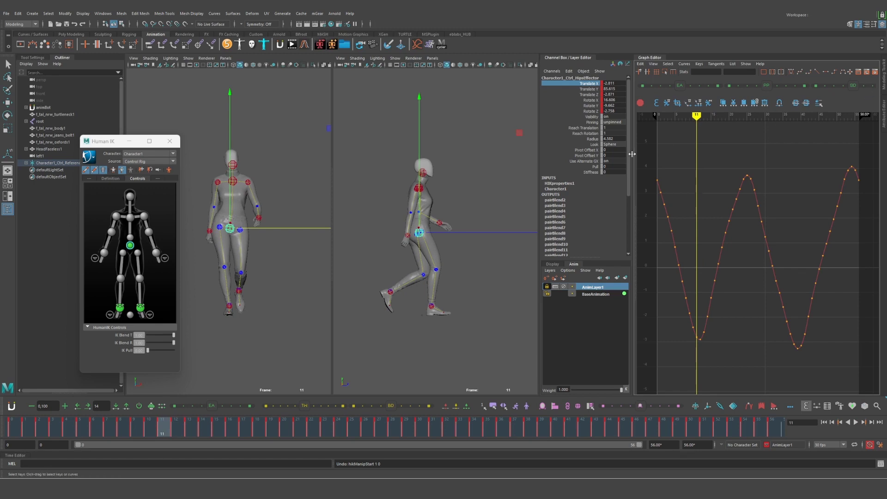
{"action": "left_click_drag", "start_coordinate": [648, 150], "coordinate": [875, 363]}
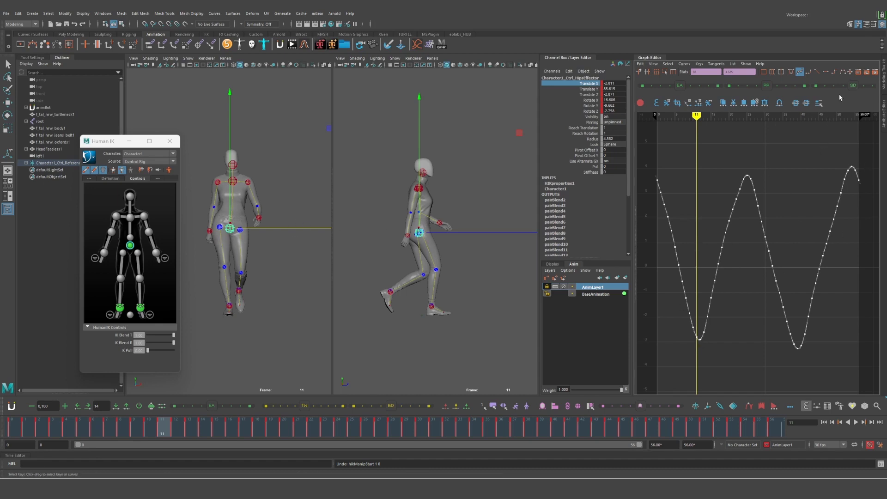
{"action": "left_click_drag", "start_coordinate": [835, 85], "coordinate": [846, 121]}
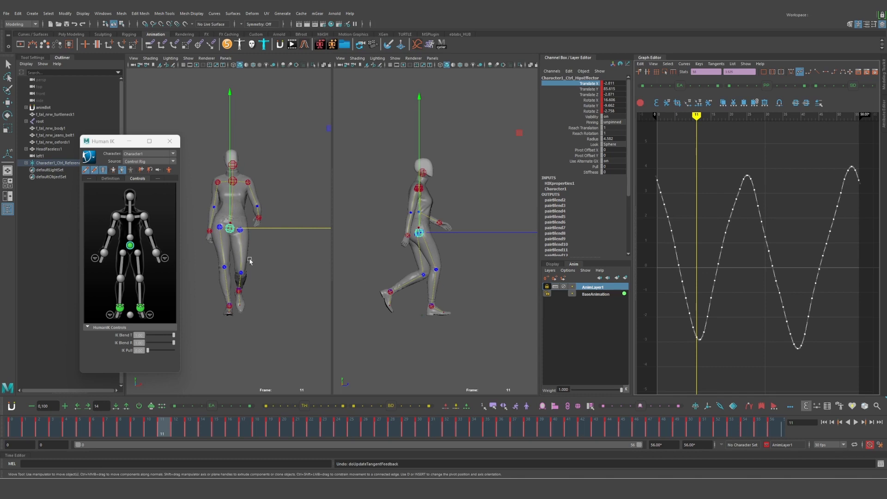
{"action": "left_click", "coordinate": [301, 283]}
{"action": "left_click", "coordinate": [227, 231]}
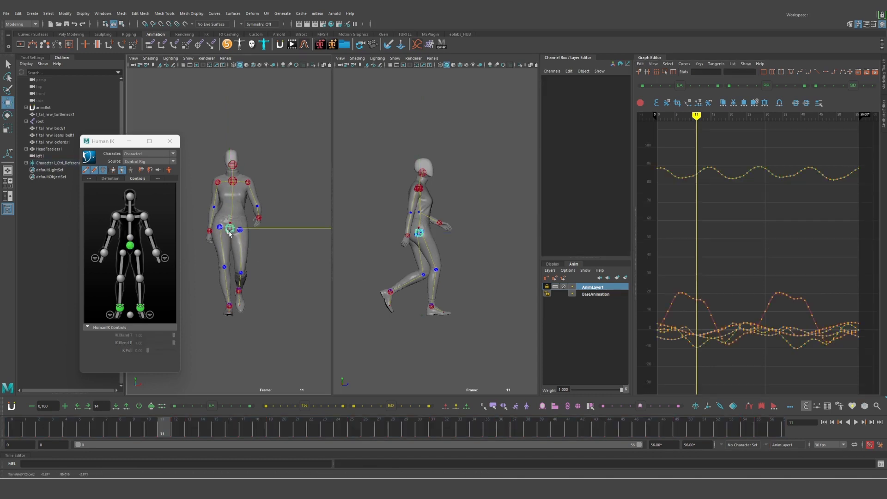
{"action": "key", "text": "e"}
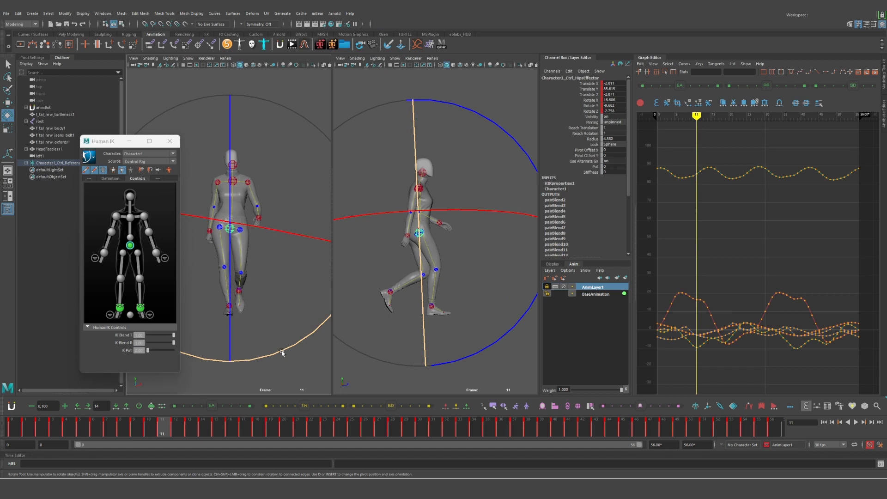
{"action": "mouse_move", "coordinate": [281, 353]}
{"action": "left_mouse_down"}
{"action": "mouse_move", "coordinate": [291, 348]}
{"action": "mouse_move", "coordinate": [279, 352]}
{"action": "left_mouse_up"}
{"action": "key", "text": "ctrl+z"}
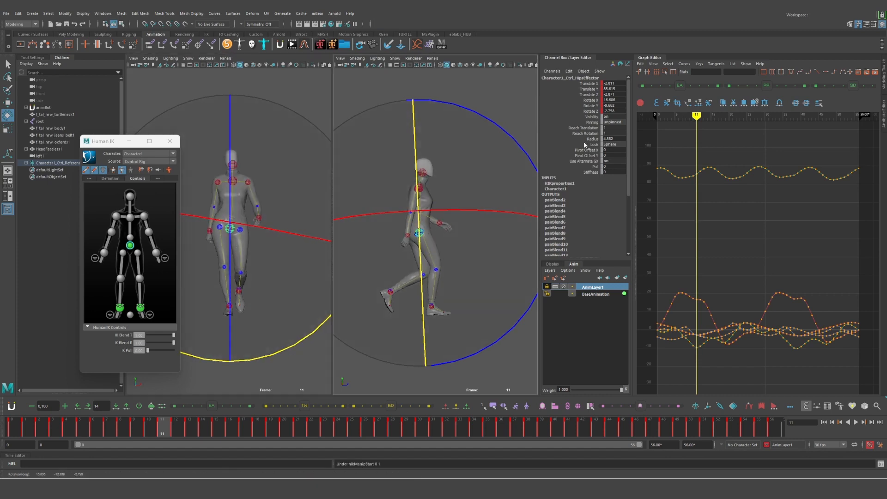
{"action": "left_click", "coordinate": [593, 106]}
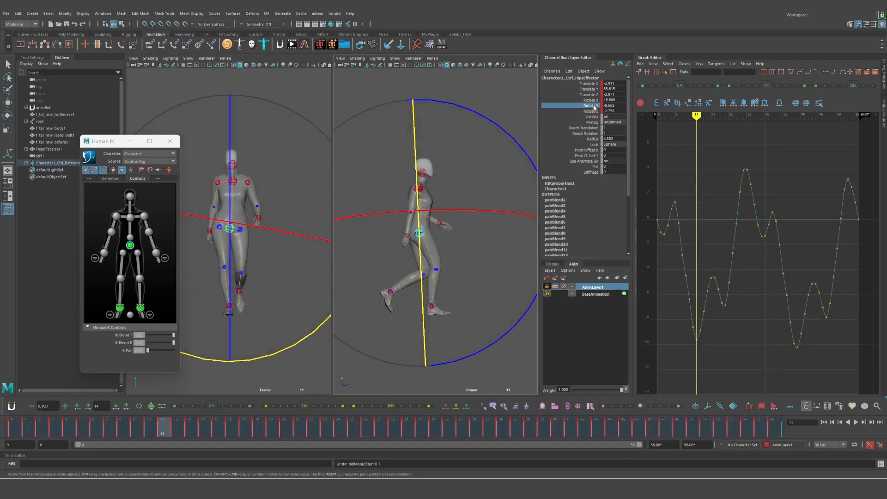
{"action": "mouse_move", "coordinate": [697, 116]}
{"action": "left_mouse_down"}
{"action": "mouse_move", "coordinate": [735, 115]}
{"action": "mouse_move", "coordinate": [696, 117]}
{"action": "left_mouse_up"}
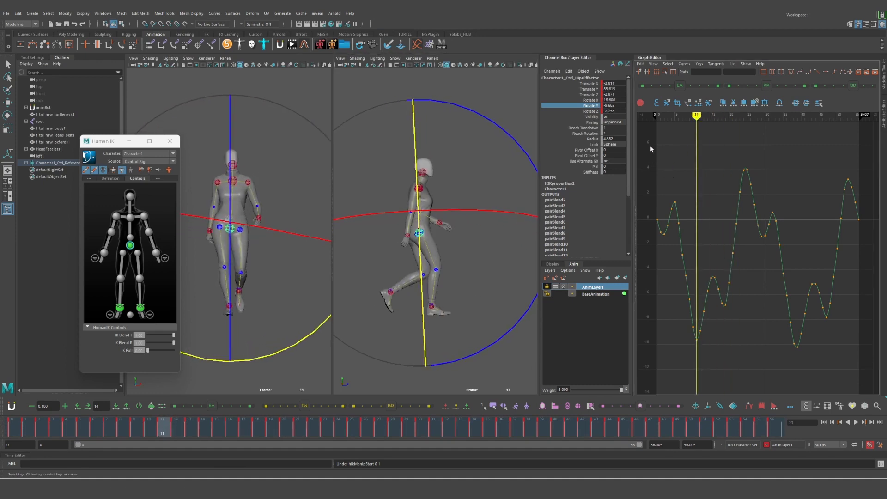
{"action": "left_click_drag", "start_coordinate": [651, 149], "coordinate": [875, 363]}
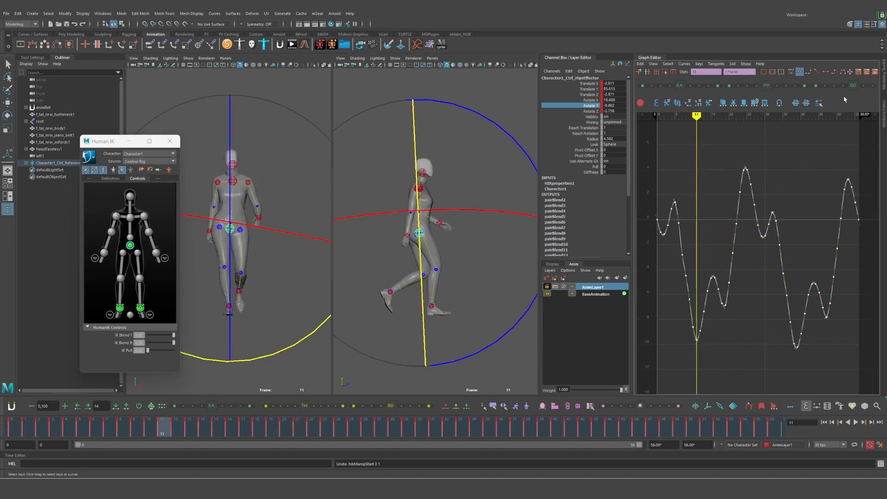
{"action": "left_click_drag", "start_coordinate": [853, 85], "coordinate": [804, 133]}
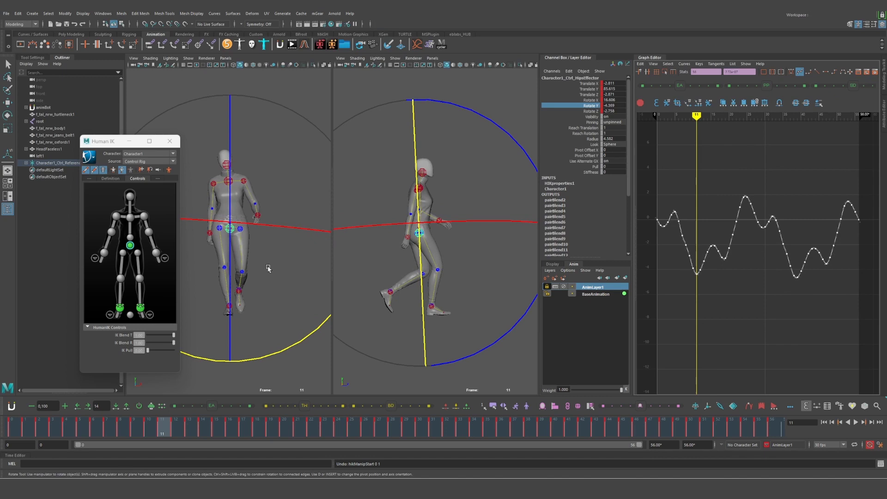
{"action": "key", "text": "ctrl+z"}
{"action": "key", "text": "w"}
{"action": "left_click", "coordinate": [278, 180]}
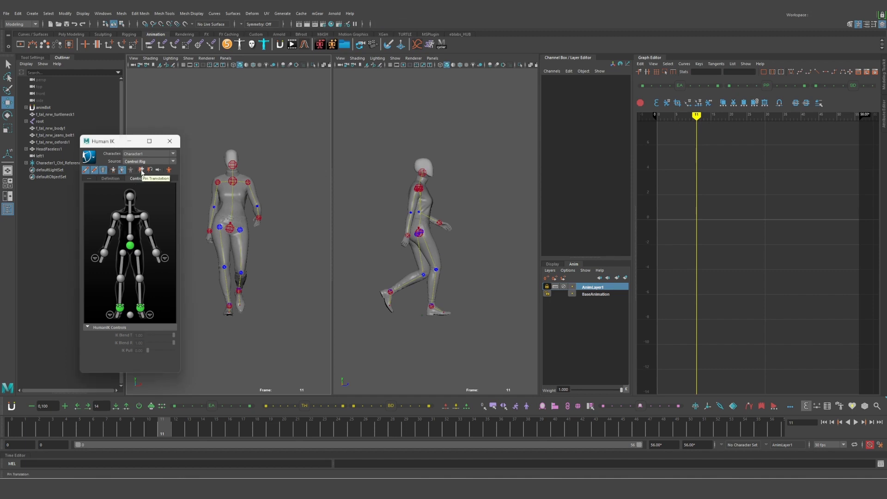
{"action": "left_click", "coordinate": [232, 180]}
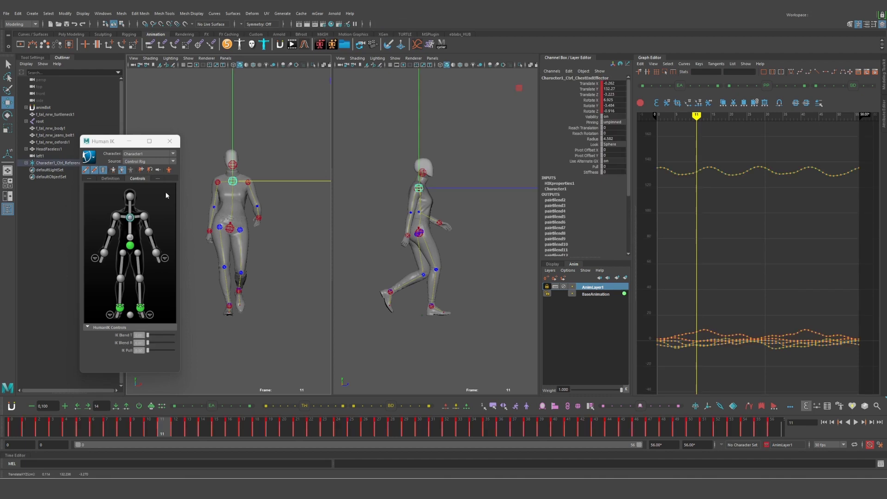
{"action": "left_click", "coordinate": [141, 170]}
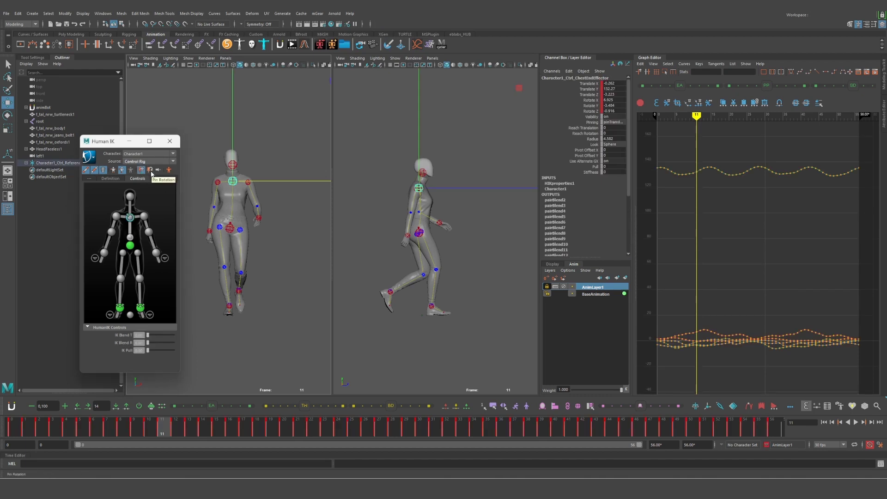
{"action": "left_click", "coordinate": [151, 171]}
{"action": "left_click", "coordinate": [238, 237]}
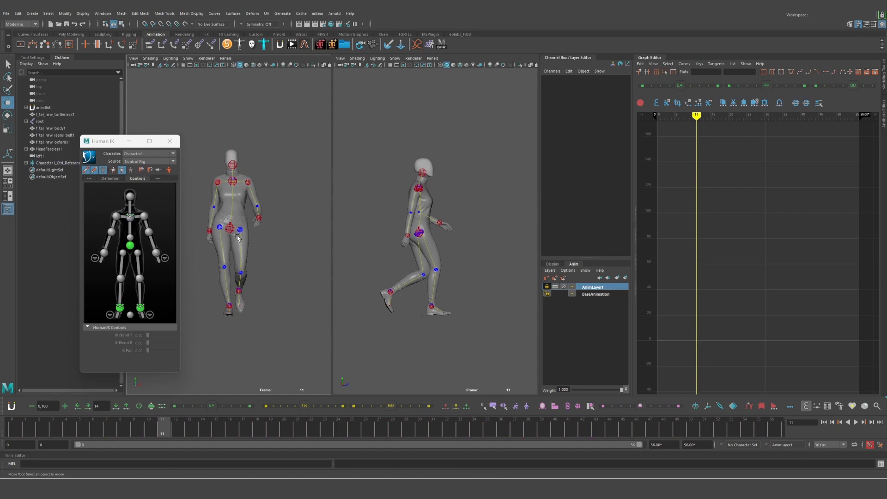
{"action": "left_click", "coordinate": [229, 232]}
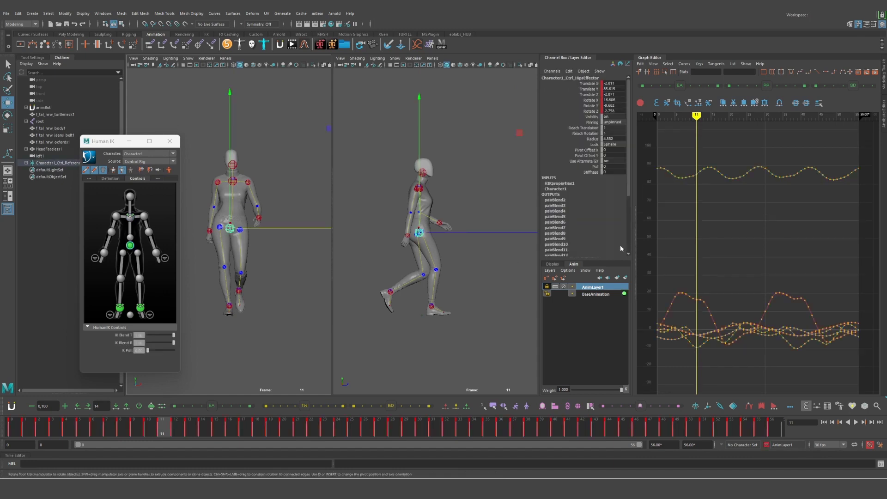
{"action": "key", "text": "e"}
{"action": "left_click", "coordinate": [592, 106]}
{"action": "left_click_drag", "start_coordinate": [647, 150], "coordinate": [879, 369]}
{"action": "left_click_drag", "start_coordinate": [854, 87], "coordinate": [839, 91]}
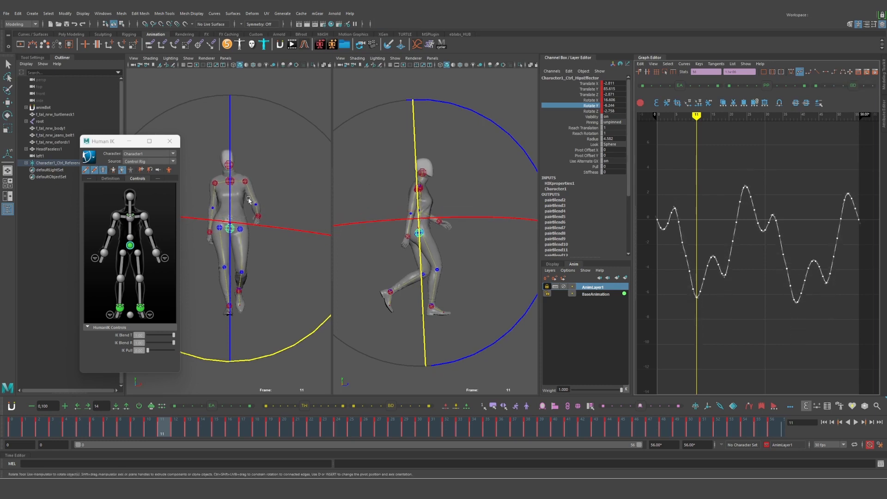
{"action": "key", "text": "ctrl+z"}
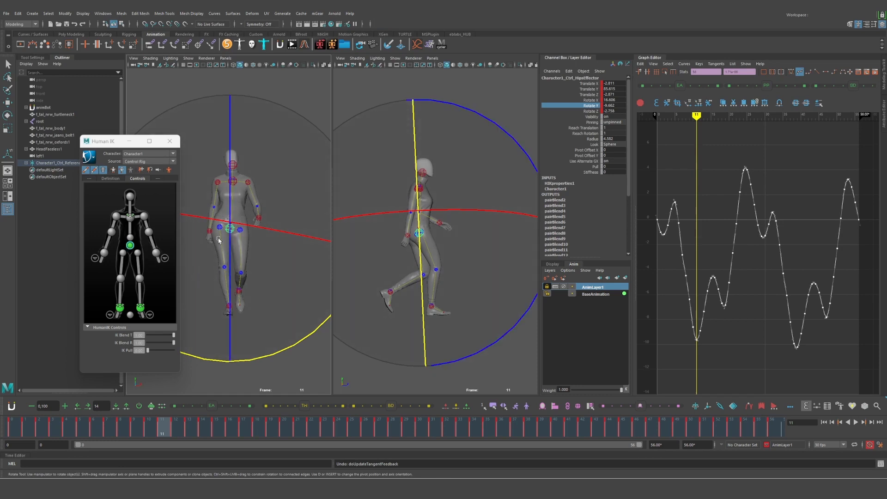
{"action": "key", "text": "w"}
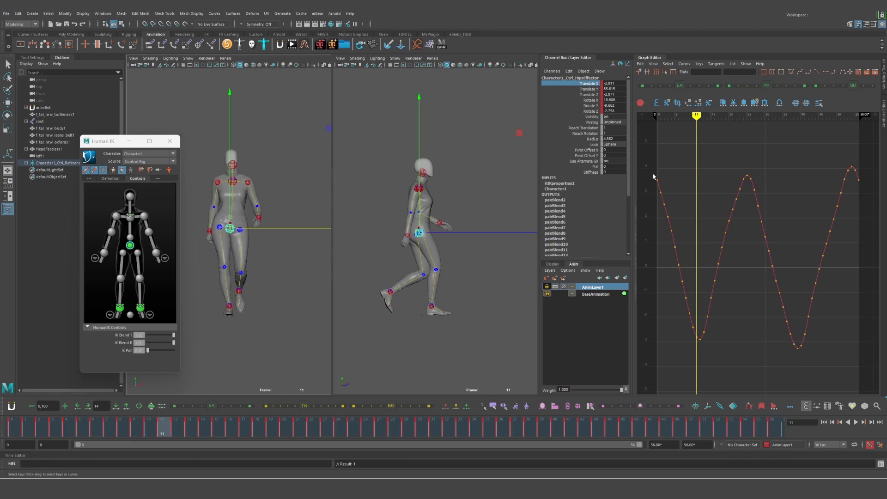
{"action": "left_click_drag", "start_coordinate": [655, 139], "coordinate": [876, 372]}
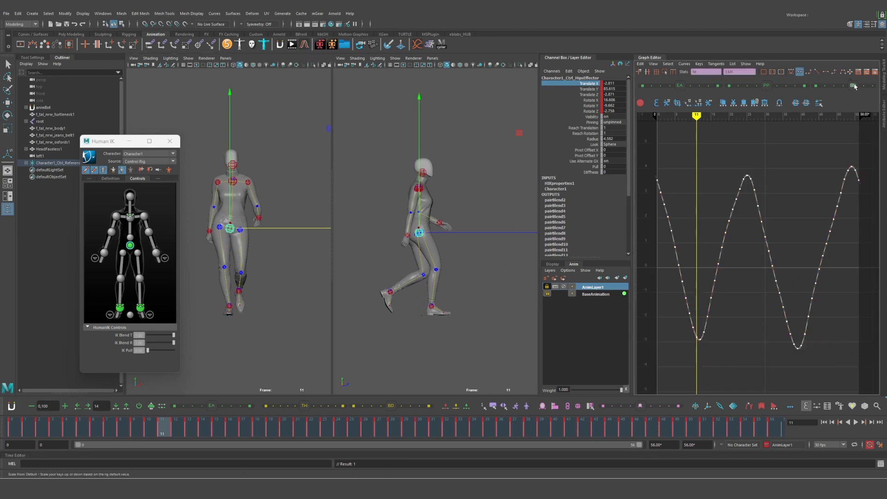
{"action": "left_click", "coordinate": [838, 87]}
{"action": "key", "text": "ctrl+z"}
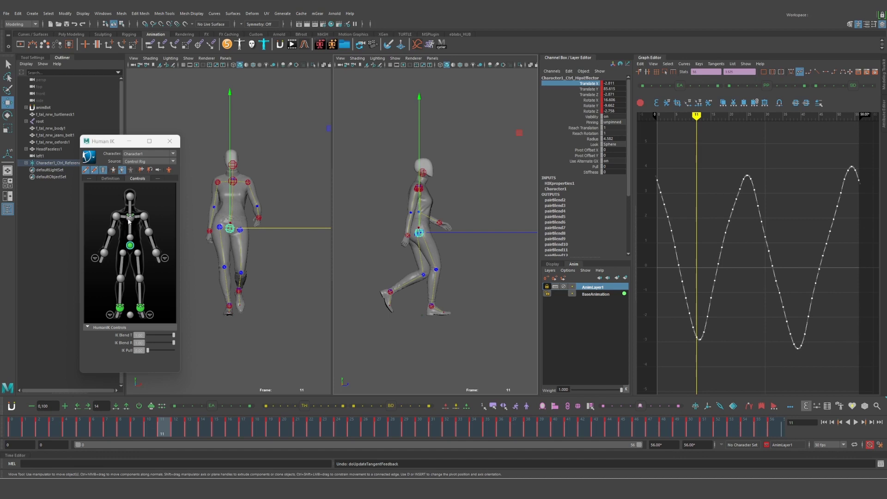
{"action": "left_click", "coordinate": [129, 219]}
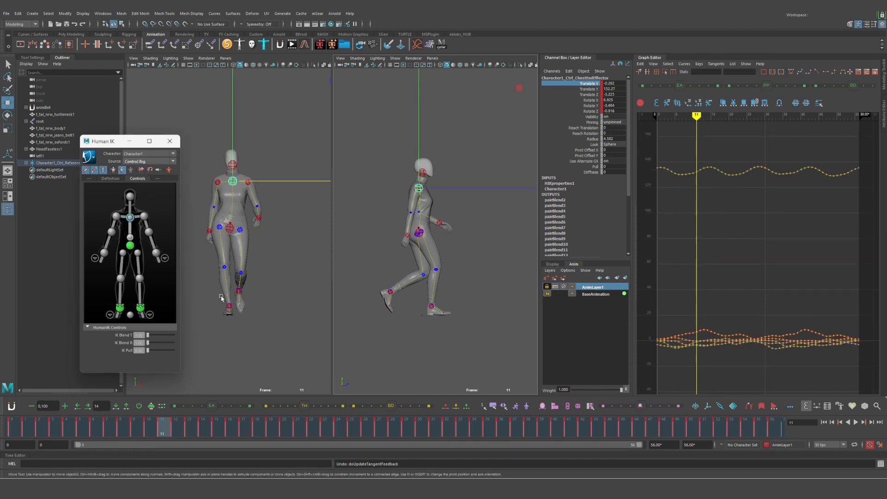
{"action": "left_click", "coordinate": [279, 281]}
Step: Zoom and pan the front and side views closer on the character
{"action": "scroll", "coordinate": [236, 193], "scroll_direction": "up", "scroll_amount": 3}
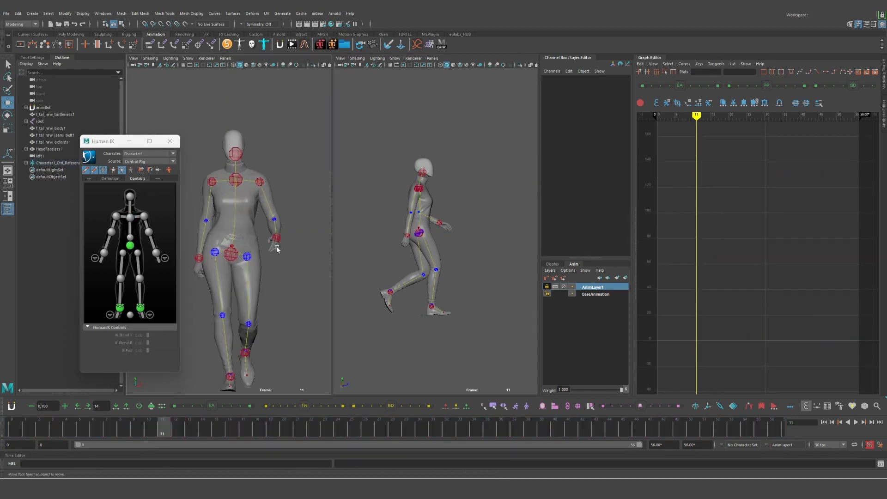
{"action": "middle_click_drag", "start_coordinate": [277, 249], "coordinate": [287, 250], "text": "alt"}
{"action": "scroll", "coordinate": [462, 257], "scroll_direction": "up", "scroll_amount": 4}
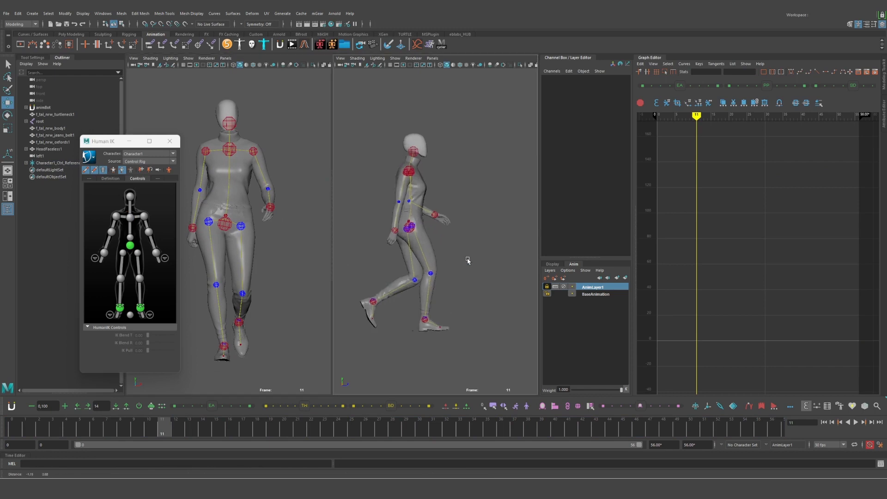
{"action": "middle_click_drag", "start_coordinate": [467, 260], "coordinate": [478, 279], "text": "alt"}
{"action": "scroll", "coordinate": [479, 278], "scroll_direction": "up", "scroll_amount": 4}
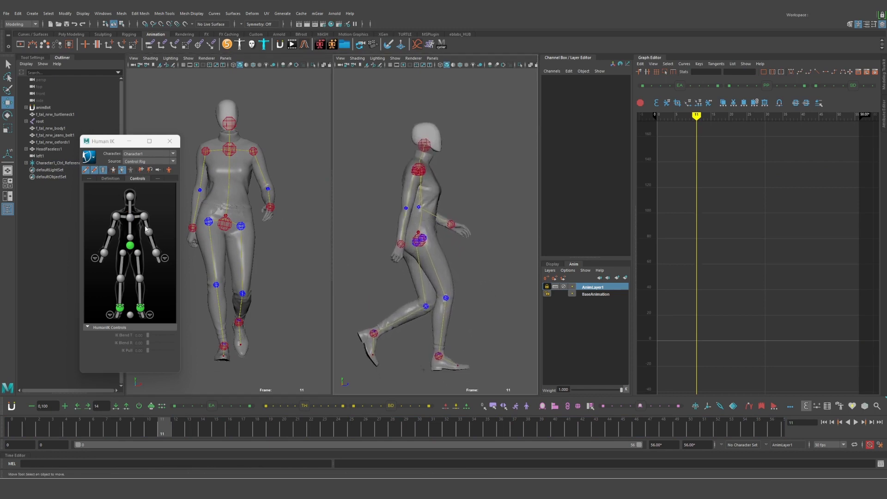
Step: Return the walk to frame 0 and select the chest effector in HumanIK Controls
{"action": "key", "text": "alt+shift+v"}
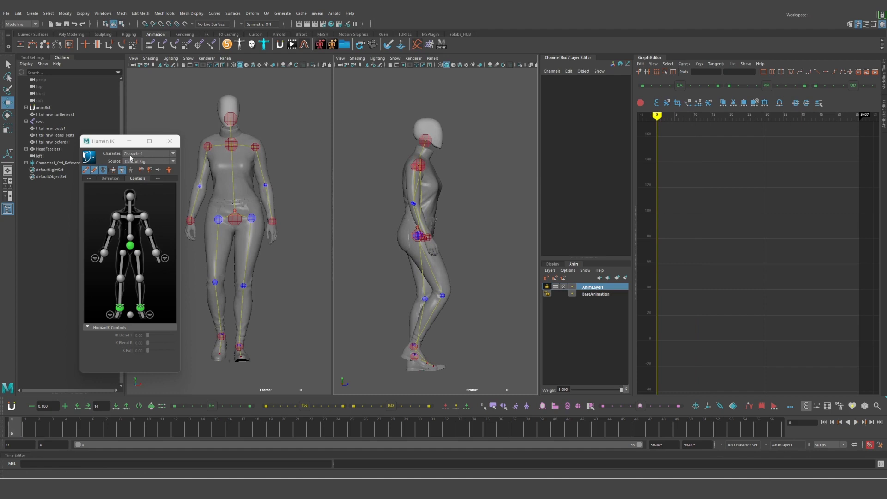
{"action": "left_click_drag", "start_coordinate": [116, 141], "coordinate": [109, 141]}
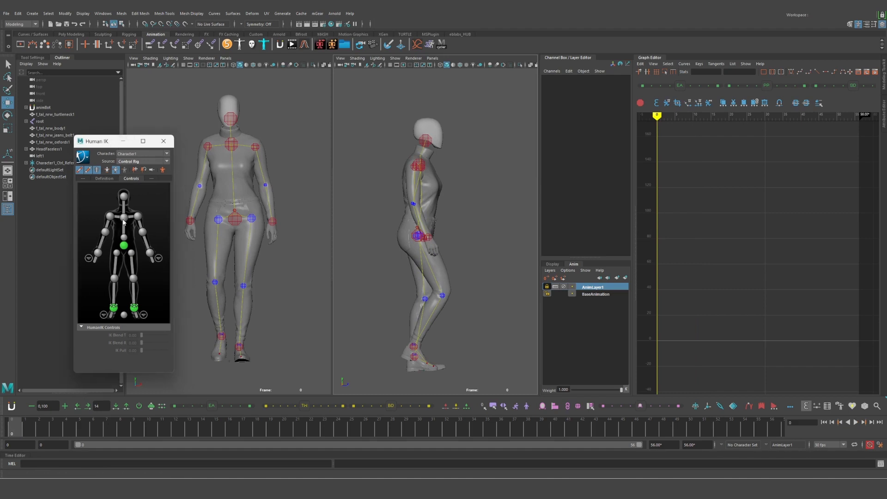
{"action": "left_click", "coordinate": [124, 217]}
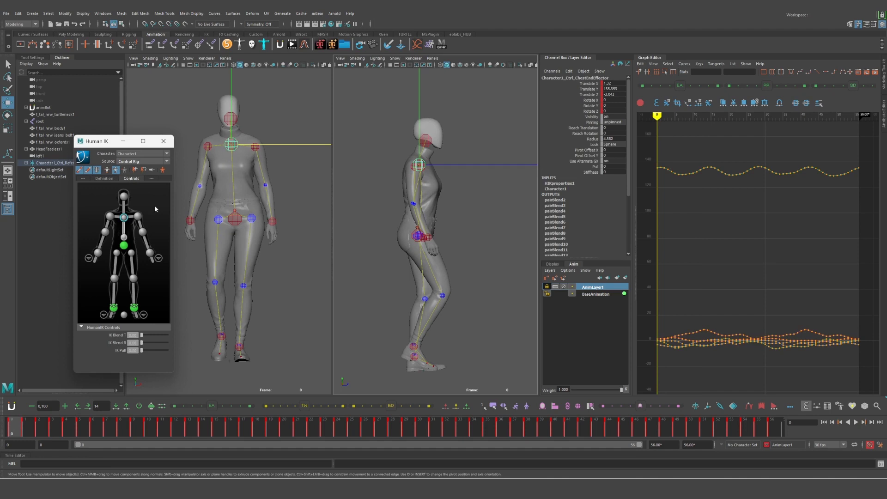
Step: Create an Aux Effector on the chest effector and scrub through the walk
{"action": "right_click", "coordinate": [125, 220]}
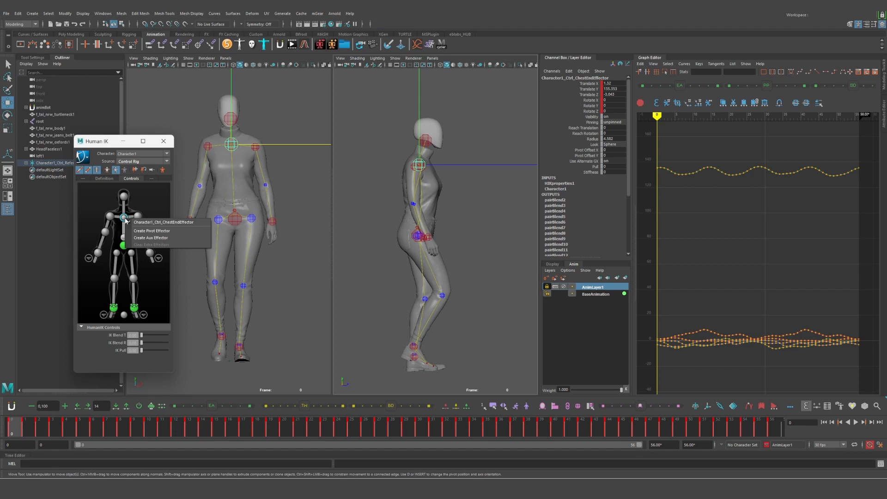
{"action": "left_click", "coordinate": [151, 238]}
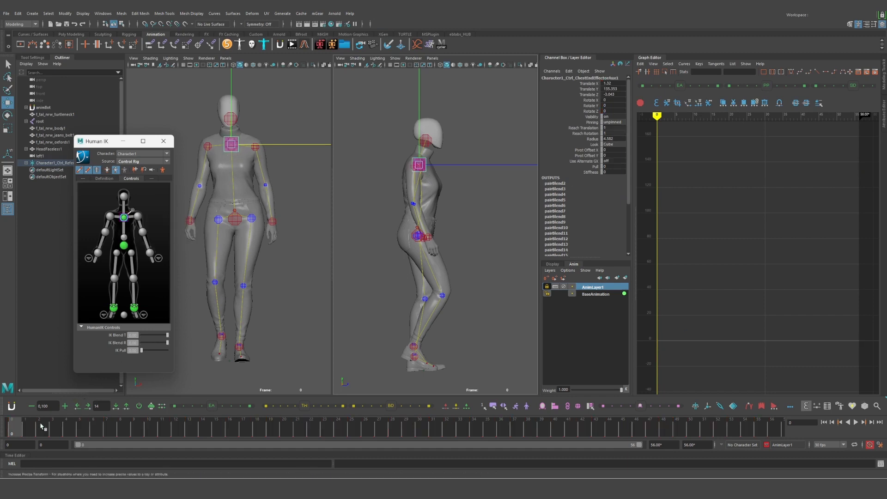
{"action": "left_click_drag", "start_coordinate": [29, 429], "coordinate": [325, 433]}
{"action": "left_click", "coordinate": [856, 422]}
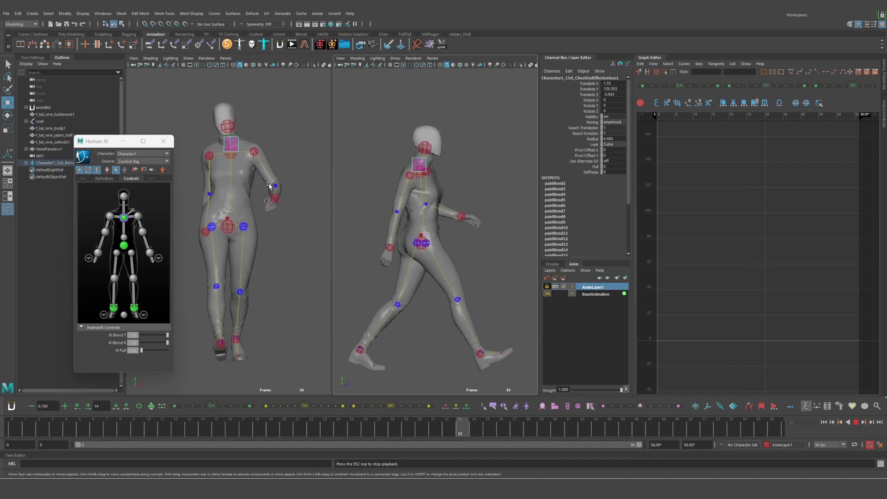
{"action": "key", "text": "Escape"}
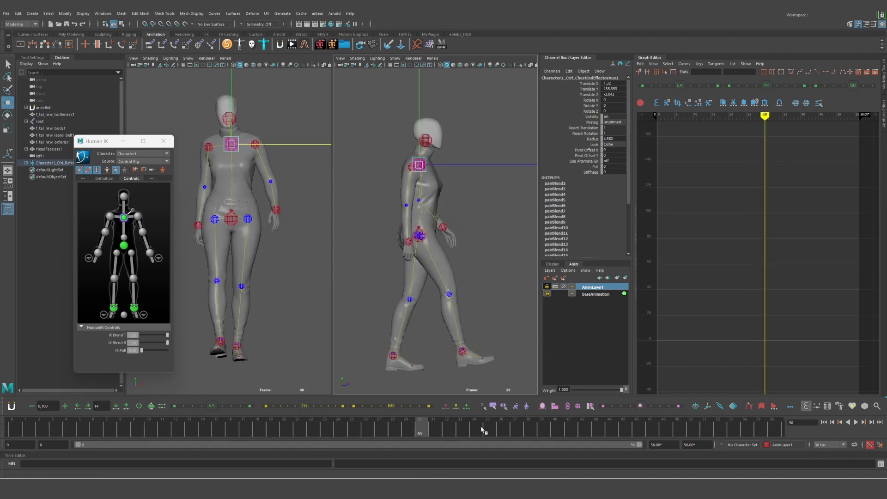
{"action": "left_click_drag", "start_coordinate": [483, 426], "coordinate": [13, 426]}
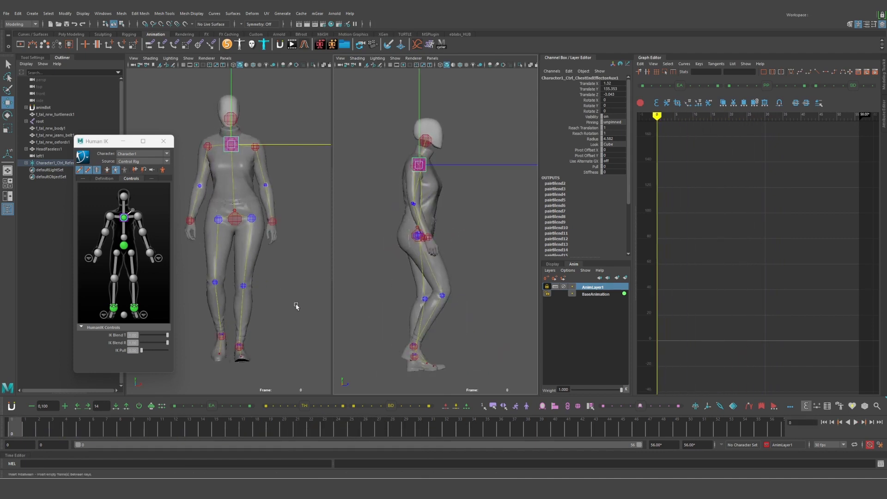
{"action": "middle_click_drag", "start_coordinate": [296, 307], "coordinate": [300, 317], "text": "alt"}
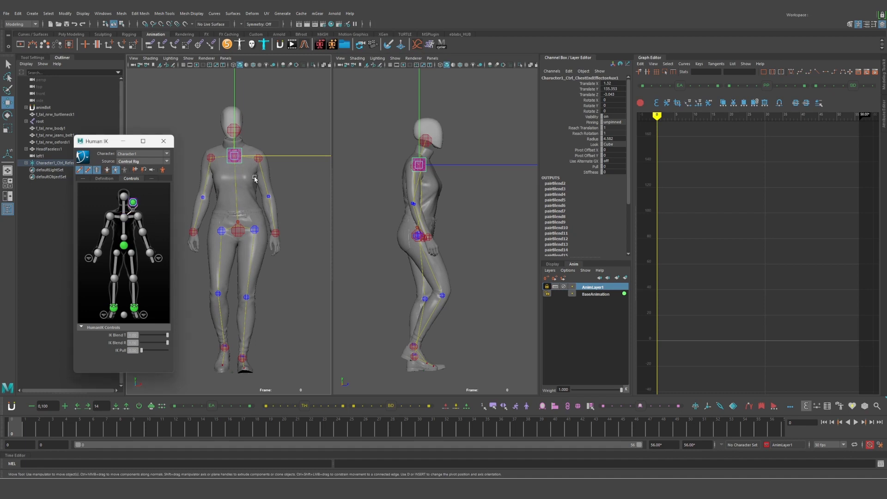
{"action": "left_click", "coordinate": [288, 193]}
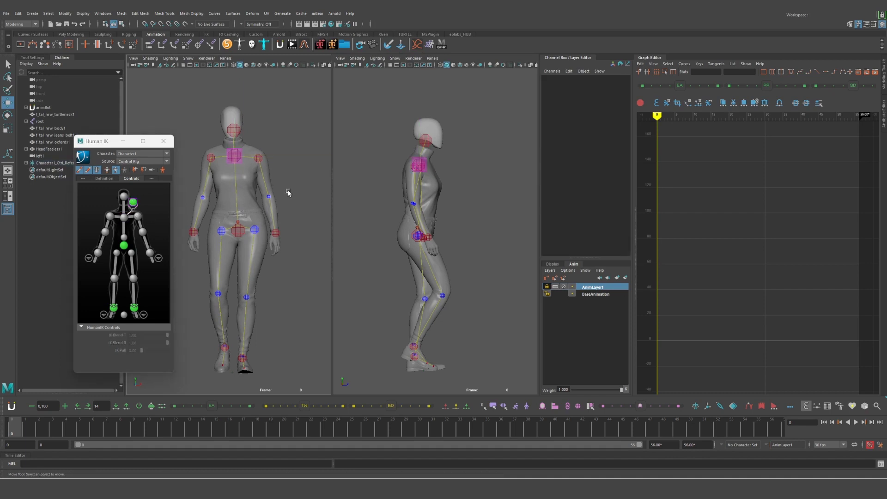
Step: Select the chest effector and inspect its rotation and translation curves in the Graph Editor
{"action": "left_click", "coordinate": [236, 156]}
{"action": "left_click", "coordinate": [304, 194]}
{"action": "left_click", "coordinate": [124, 217]}
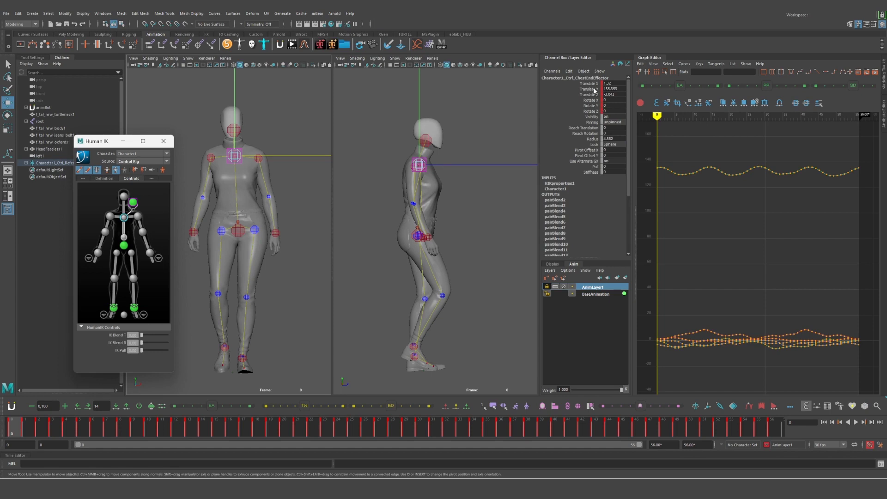
{"action": "left_click", "coordinate": [594, 85]}
{"action": "left_click", "coordinate": [595, 106], "text": "shift"}
{"action": "left_click", "coordinate": [594, 100]}
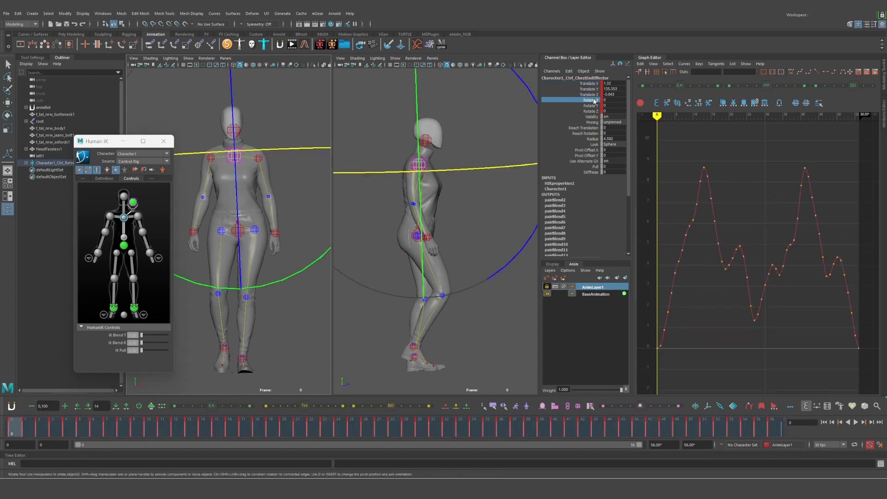
{"action": "left_click", "coordinate": [596, 111], "text": "ctrl"}
{"action": "left_click", "coordinate": [591, 84]}
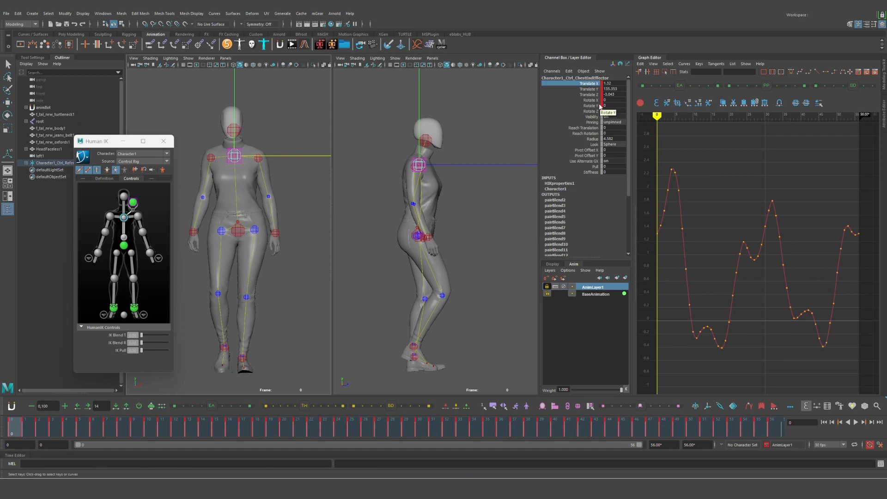
Step: Show the chest Translate X, Y and Z curves, select all their keys and copy them
{"action": "left_click", "coordinate": [595, 106]}
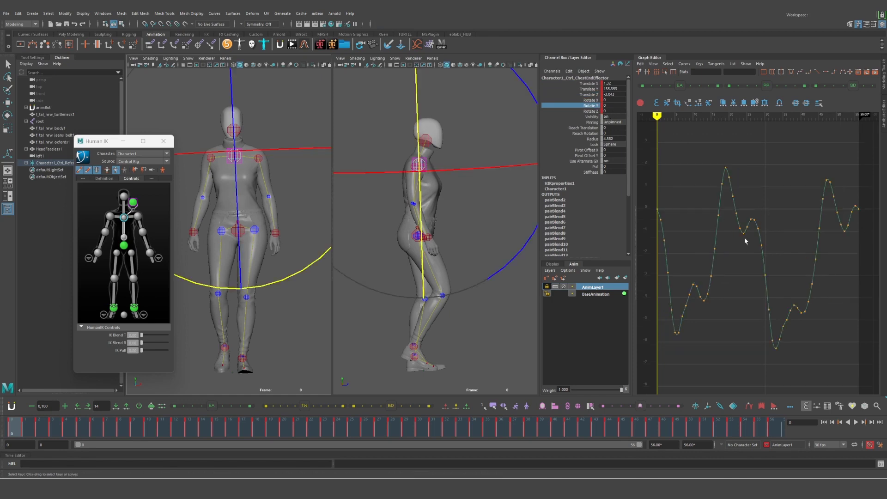
{"action": "left_click", "coordinate": [592, 84]}
{"action": "left_click", "coordinate": [595, 95], "text": "shift"}
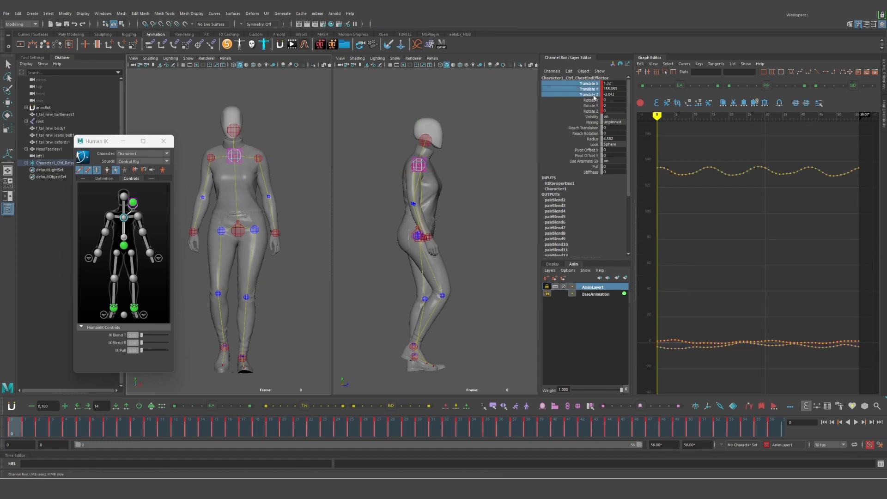
{"action": "left_click", "coordinate": [592, 84]}
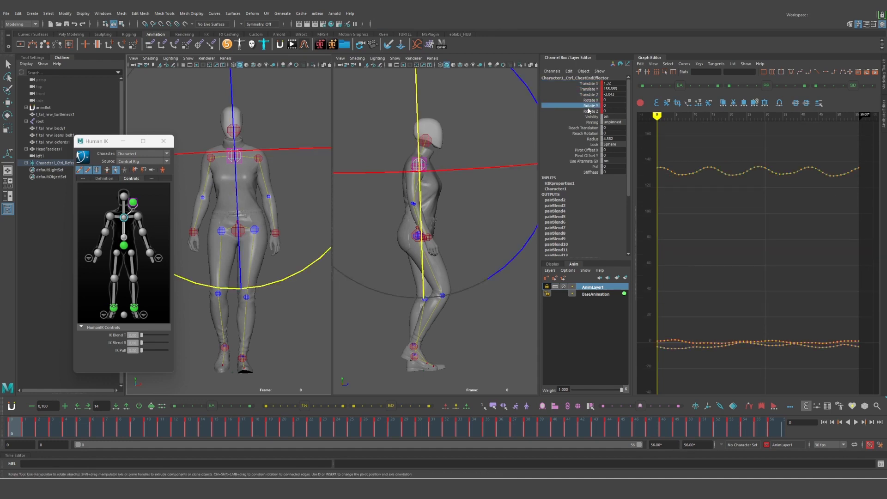
{"action": "left_click", "coordinate": [595, 95], "text": "shift"}
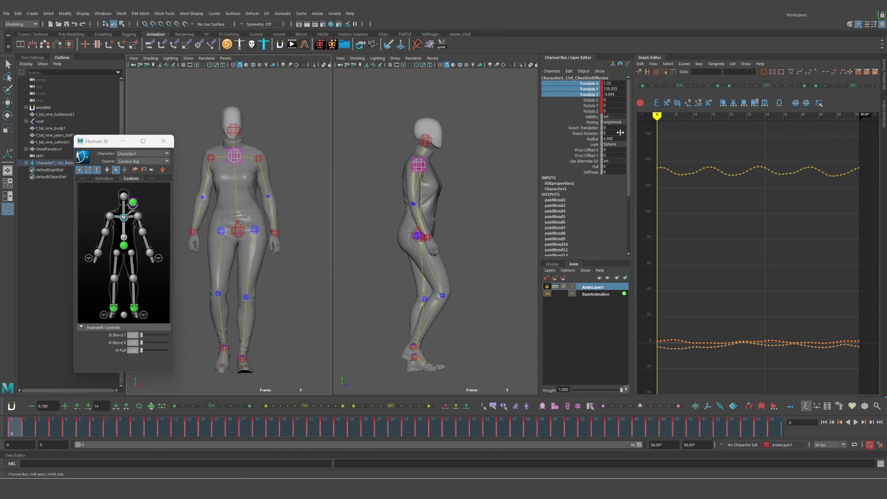
{"action": "left_click_drag", "start_coordinate": [655, 143], "coordinate": [866, 370]}
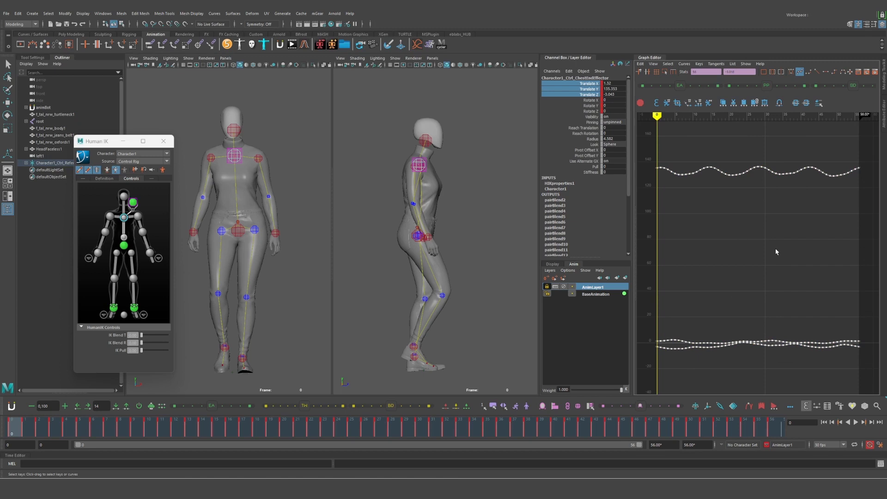
{"action": "key", "text": "ctrl+c"}
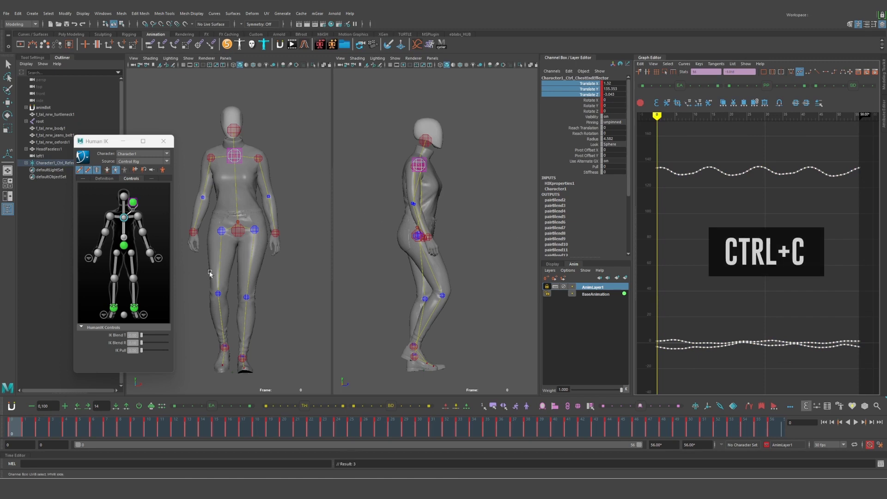
Step: Paste the copied chest translation keys onto ChestEndEffectorAux1's Translate X, Y and Z channels
{"action": "left_click", "coordinate": [132, 209]}
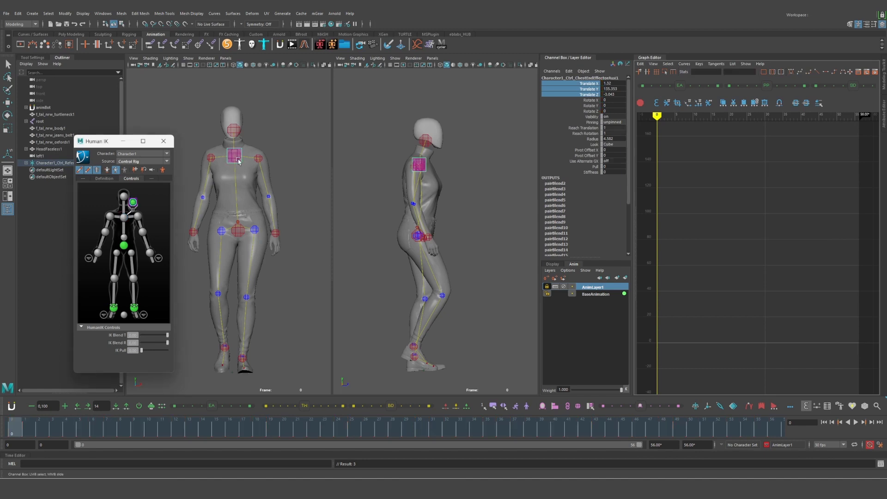
{"action": "left_click", "coordinate": [592, 105]}
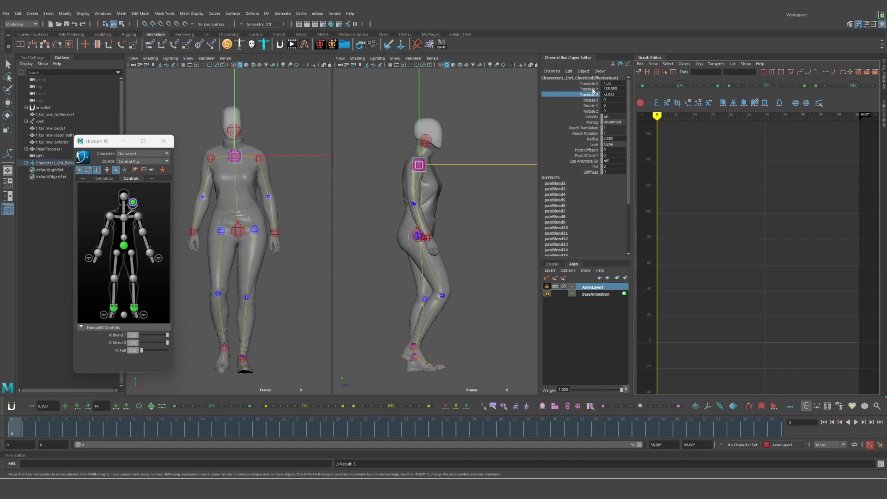
{"action": "left_click_drag", "start_coordinate": [592, 83], "coordinate": [594, 94]}
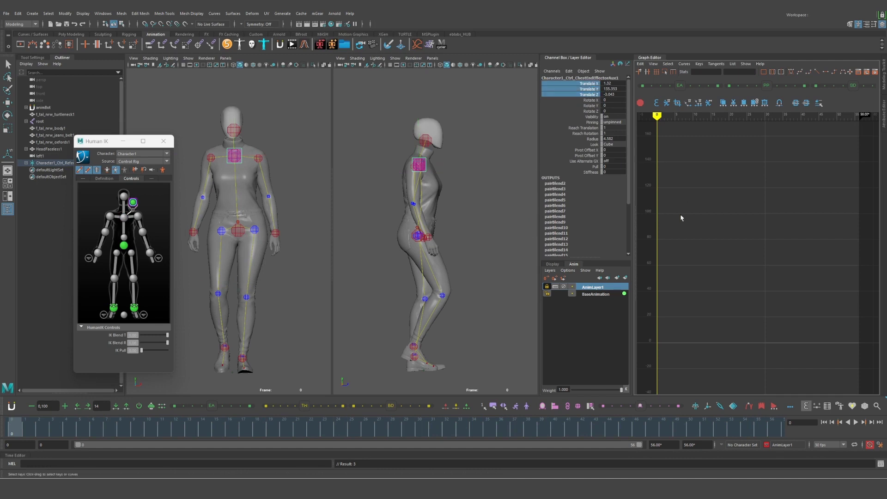
{"action": "left_click", "coordinate": [800, 217]}
{"action": "key", "text": "ctrl+v"}
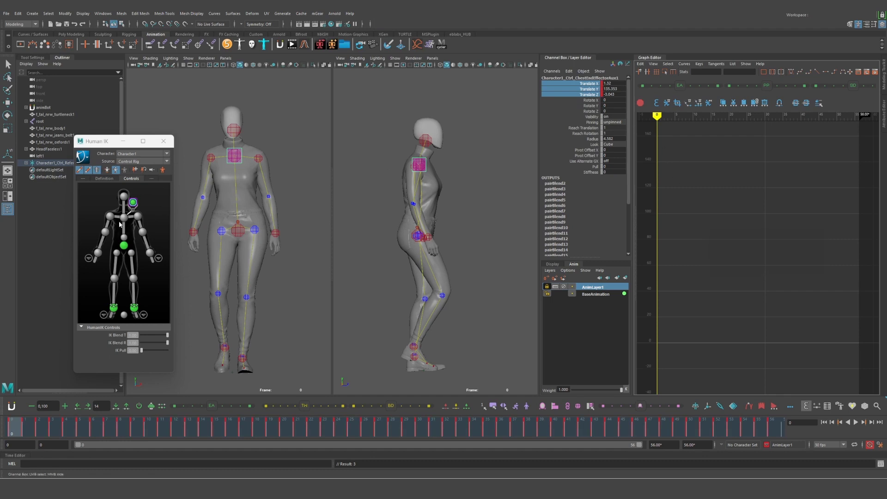
Step: Copy all keys from the chest effector's Rotate X, Y and Z curves
{"action": "left_click", "coordinate": [123, 218]}
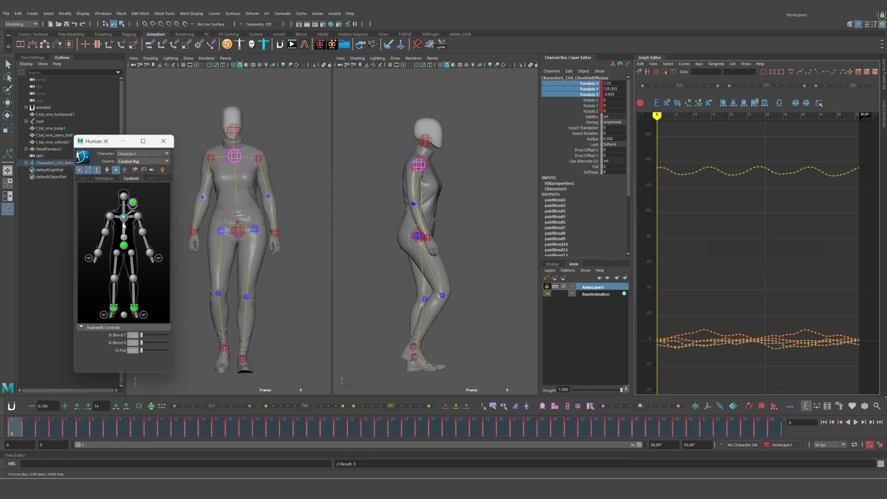
{"action": "left_click", "coordinate": [595, 101]}
{"action": "left_click", "coordinate": [591, 111], "text": "shift"}
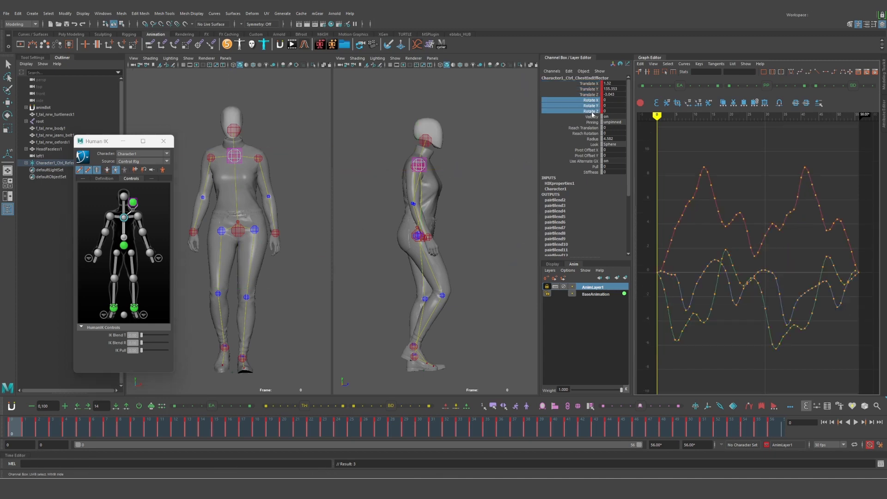
{"action": "left_click_drag", "start_coordinate": [652, 147], "coordinate": [872, 370]}
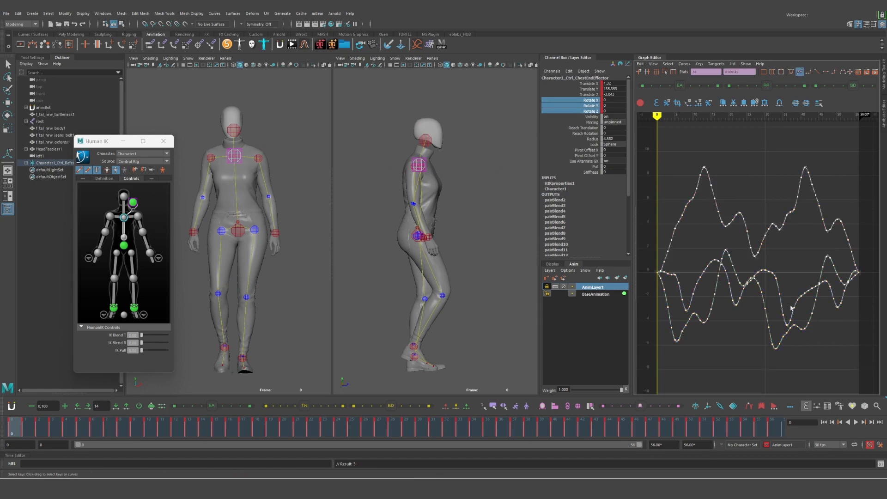
{"action": "key", "text": "ctrl+c"}
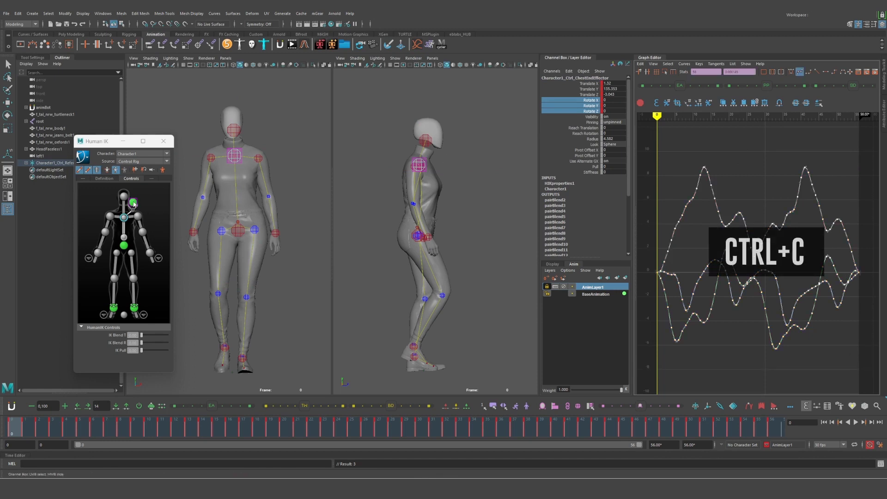
Step: Paste the rotation keys onto the chest aux effector's Rotate X, Y, Z and scrub to check
{"action": "left_click", "coordinate": [134, 203]}
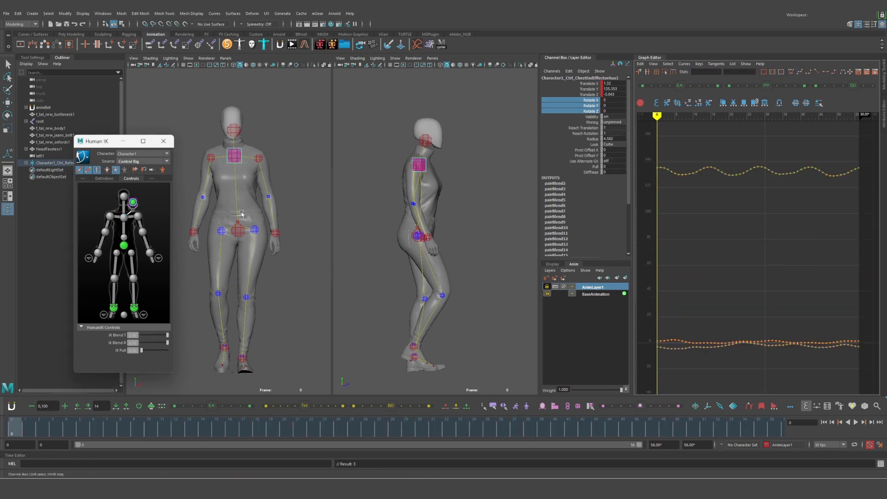
{"action": "left_click", "coordinate": [591, 100]}
{"action": "key", "text": "e"}
{"action": "left_click", "coordinate": [592, 111], "text": "shift"}
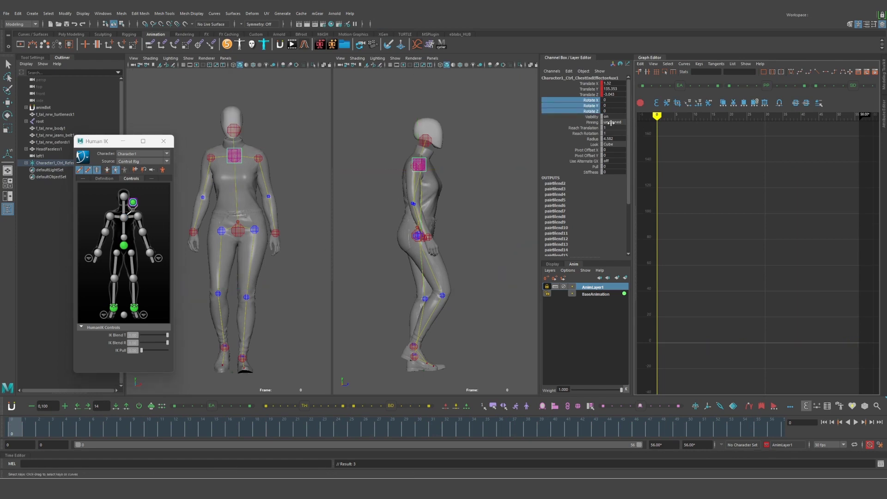
{"action": "left_click", "coordinate": [698, 242]}
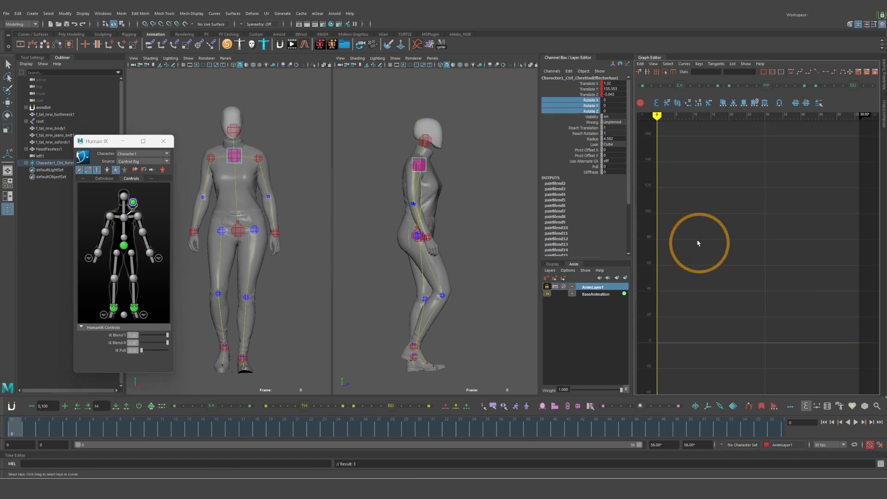
{"action": "key", "text": "ctrl+v"}
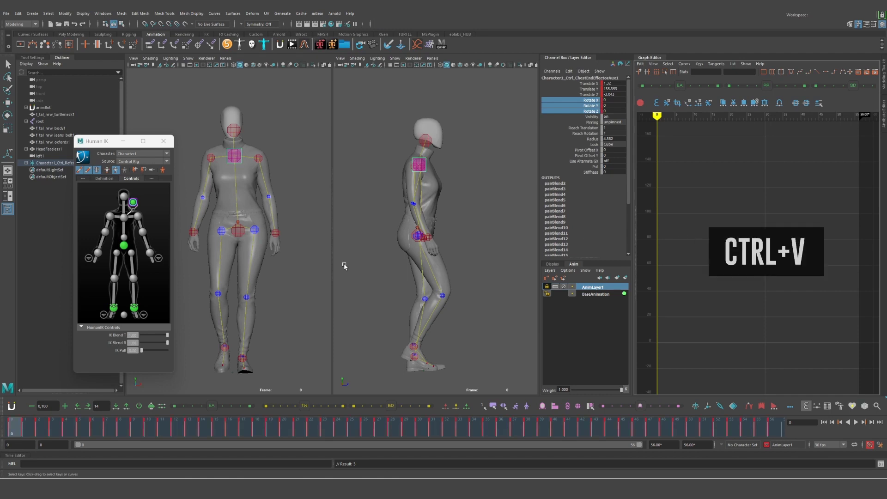
{"action": "left_click", "coordinate": [48, 430]}
{"action": "left_click_drag", "start_coordinate": [48, 430], "coordinate": [13, 431]}
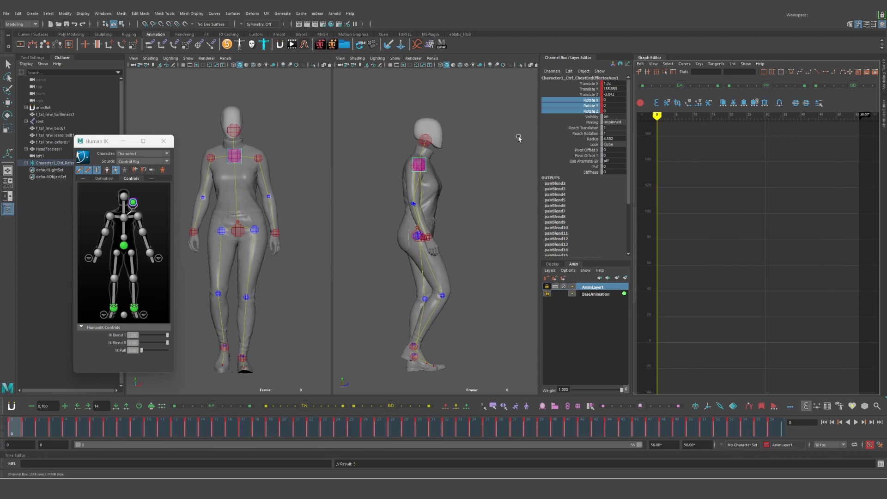
Step: At frame 5, compare the chest and chest aux effector channels, then scrub the walk
{"action": "left_click", "coordinate": [74, 424]}
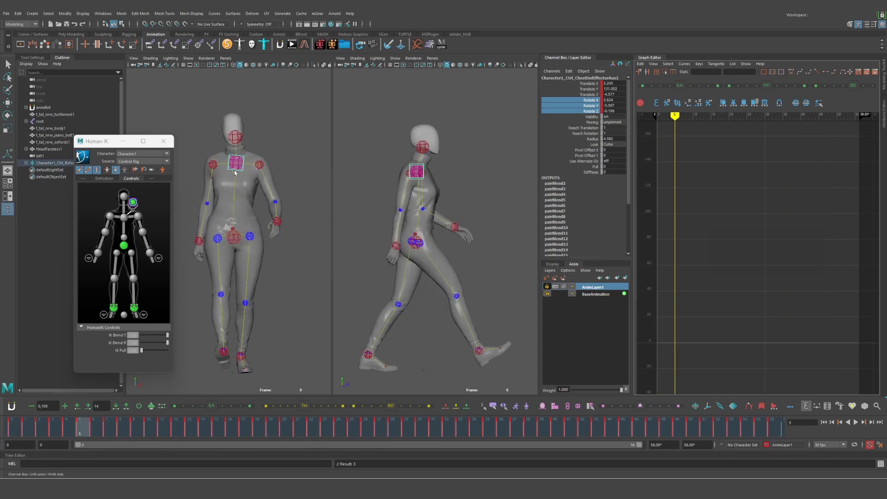
{"action": "left_click", "coordinate": [124, 218]}
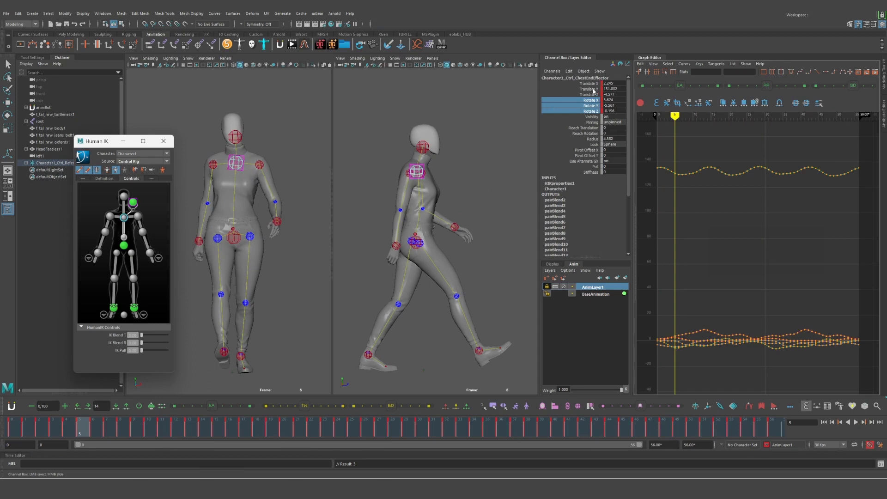
{"action": "left_click_drag", "start_coordinate": [591, 106], "coordinate": [591, 86]}
{"action": "left_click", "coordinate": [133, 204]}
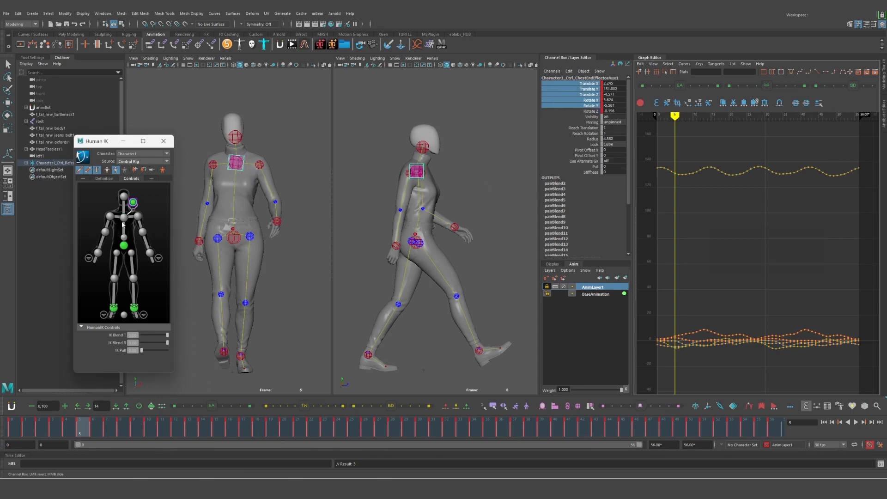
{"action": "left_click", "coordinate": [125, 218]}
{"action": "left_click_drag", "start_coordinate": [92, 430], "coordinate": [11, 432]}
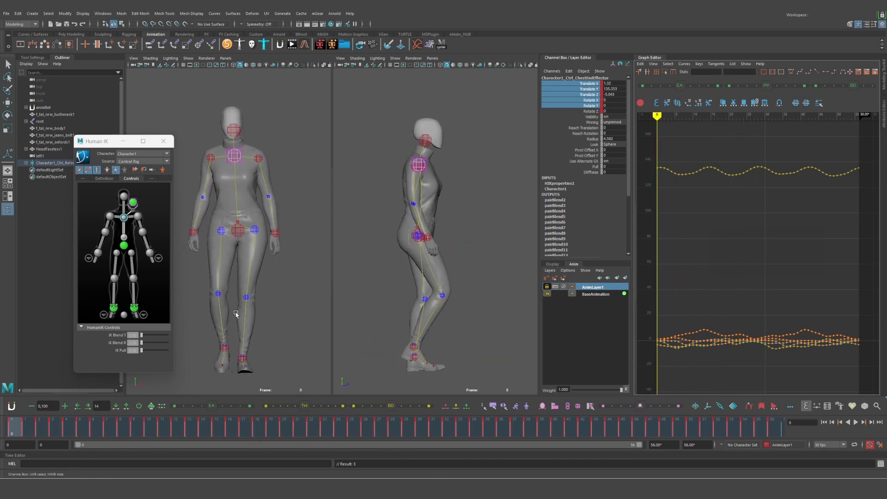
Step: Select the hips effector and switch to the Move tool
{"action": "left_click", "coordinate": [304, 301]}
{"action": "left_click", "coordinate": [238, 230]}
{"action": "key", "text": "w"}
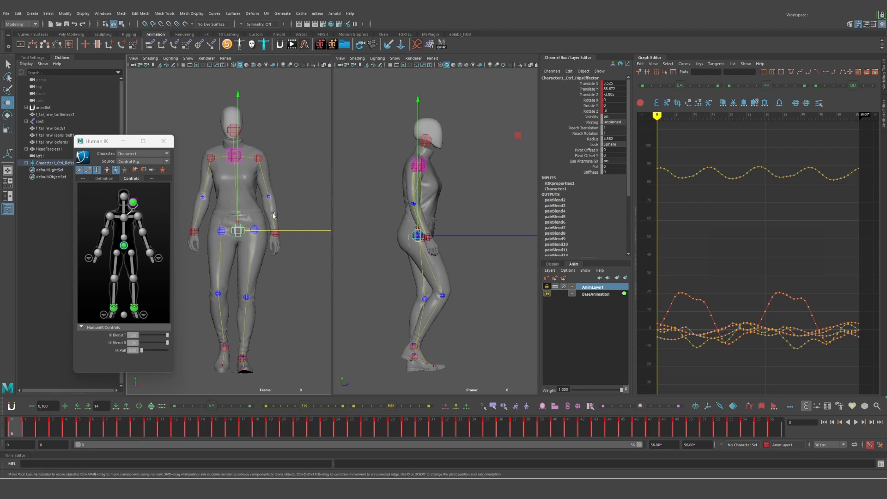
Step: Test moving and rotating the hips at frame 8, undoing both changes
{"action": "left_click_drag", "start_coordinate": [297, 225], "coordinate": [301, 233]}
{"action": "key", "text": "ctrl+z"}
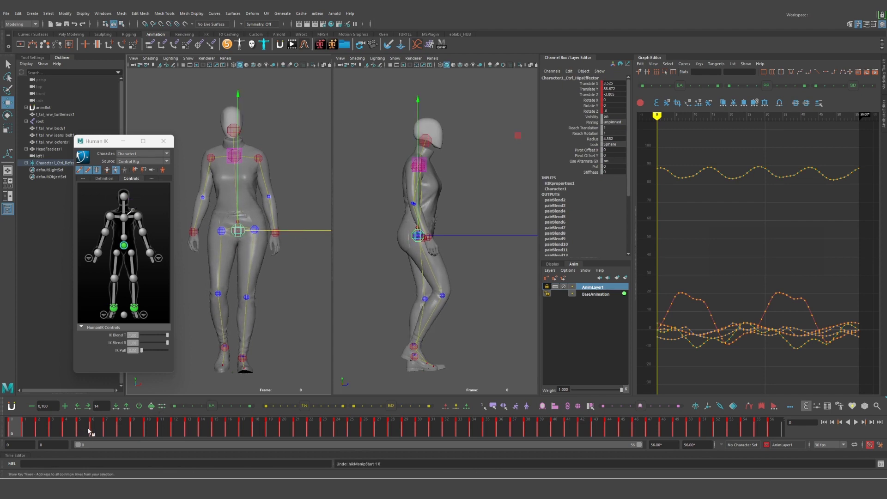
{"action": "left_click_drag", "start_coordinate": [89, 432], "coordinate": [121, 428]}
{"action": "key", "text": "e"}
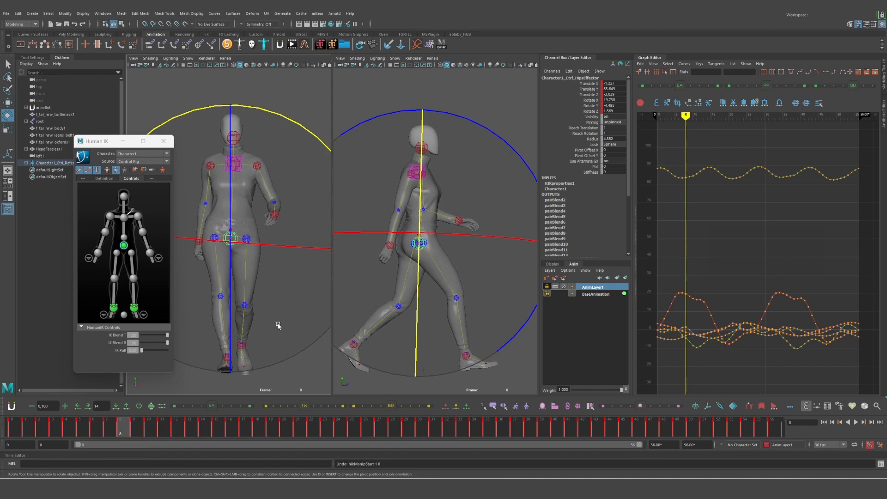
{"action": "mouse_move", "coordinate": [310, 133]}
{"action": "left_mouse_down"}
{"action": "mouse_move", "coordinate": [316, 125]}
{"action": "mouse_move", "coordinate": [309, 141]}
{"action": "left_mouse_up"}
{"action": "key", "text": "ctrl+z"}
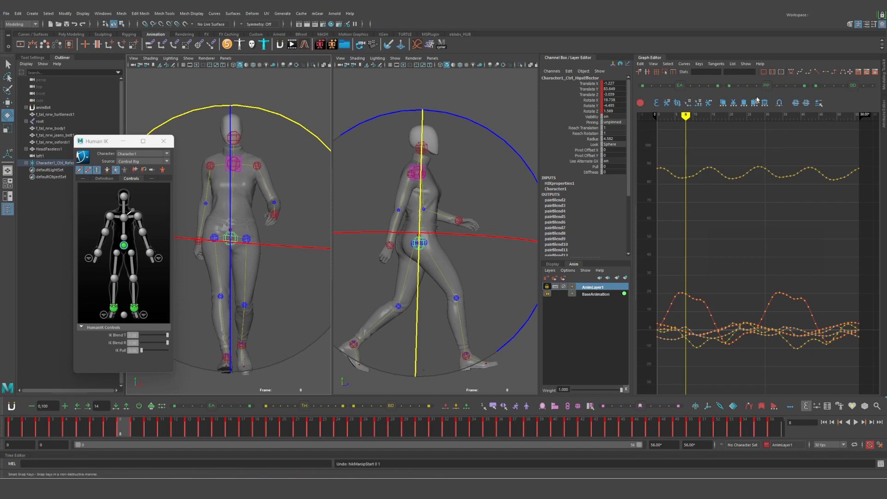
Step: Scale the hips Rotate Y keys toward default, about -3.6 at frame 11, then select Translate X keys
{"action": "left_click", "coordinate": [591, 105]}
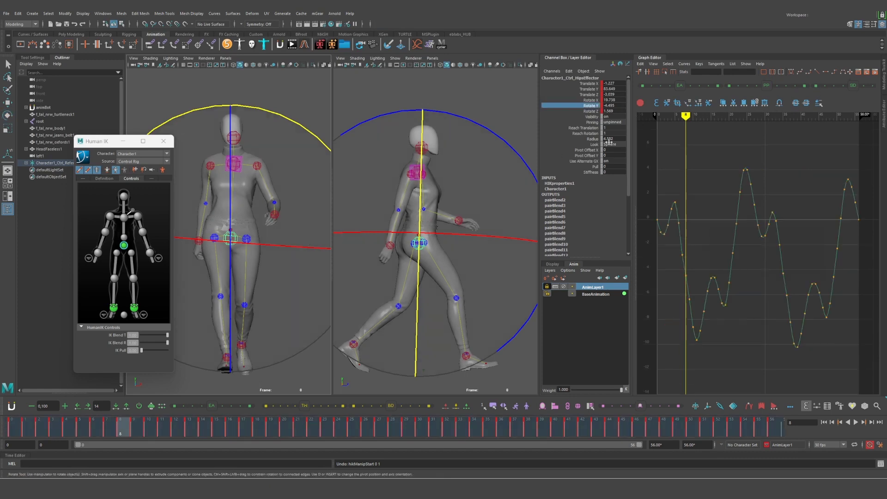
{"action": "left_click_drag", "start_coordinate": [650, 145], "coordinate": [865, 359]}
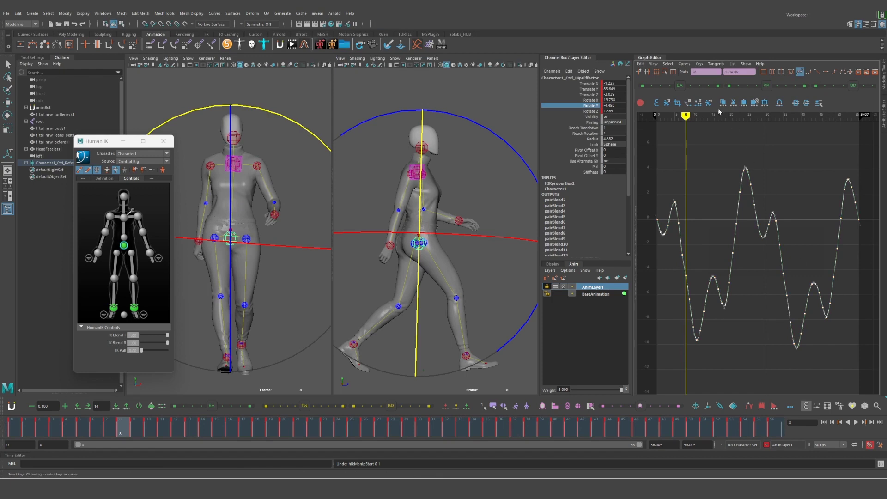
{"action": "key", "text": "alt+v"}
{"action": "key", "text": "alt+v"}
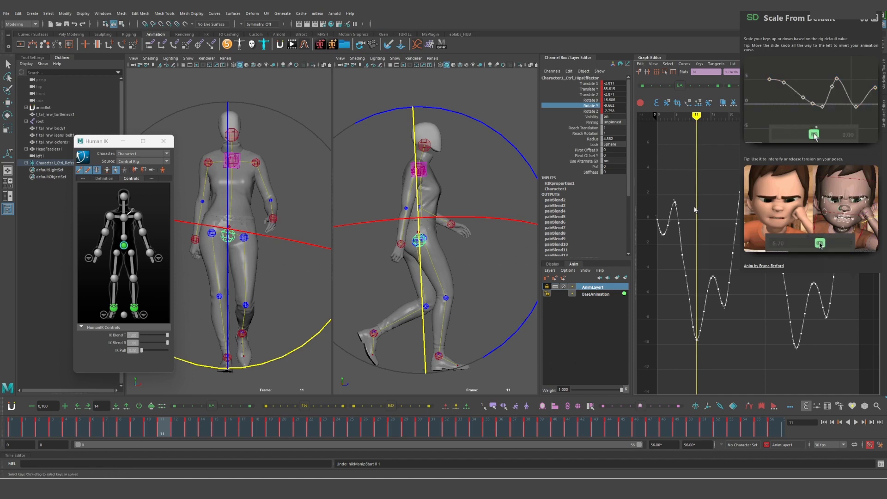
{"action": "left_click_drag", "start_coordinate": [853, 85], "coordinate": [833, 85]}
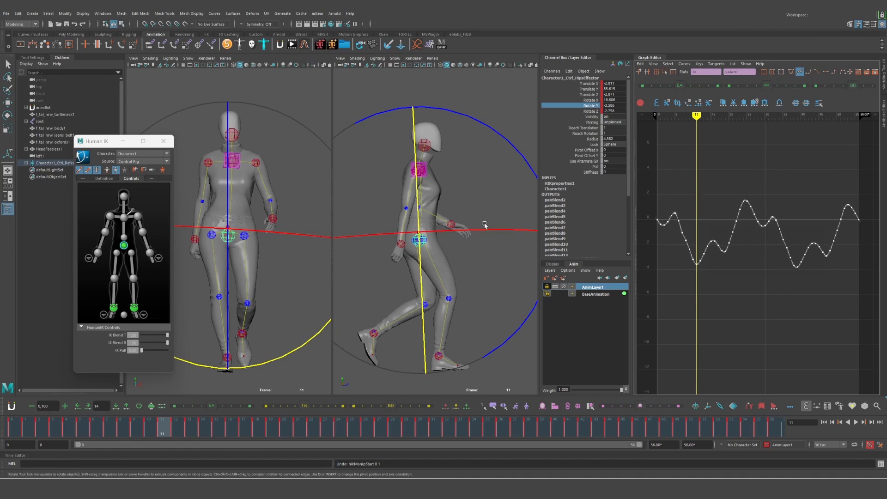
{"action": "left_click", "coordinate": [588, 83]}
{"action": "left_click_drag", "start_coordinate": [653, 150], "coordinate": [865, 351]}
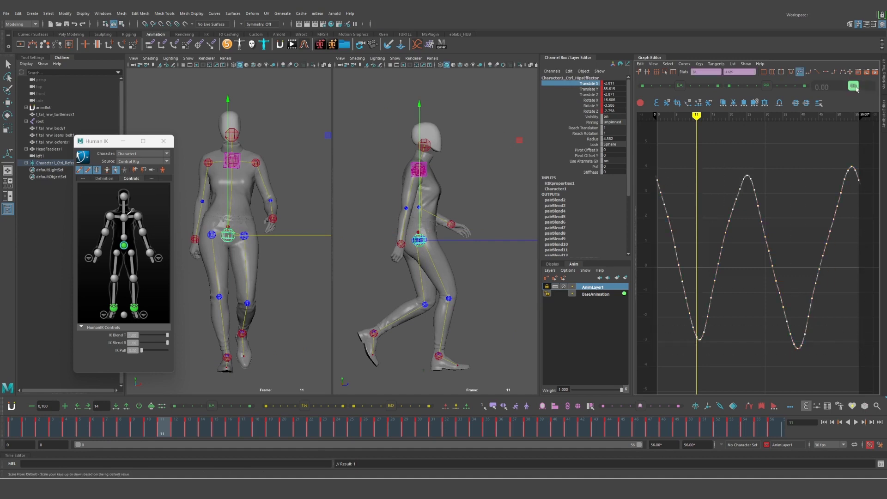
Step: Scale the hips' Translate X keys toward default, then play and scrub the walk to check the reduced sway
{"action": "left_click_drag", "start_coordinate": [853, 86], "coordinate": [832, 88]}
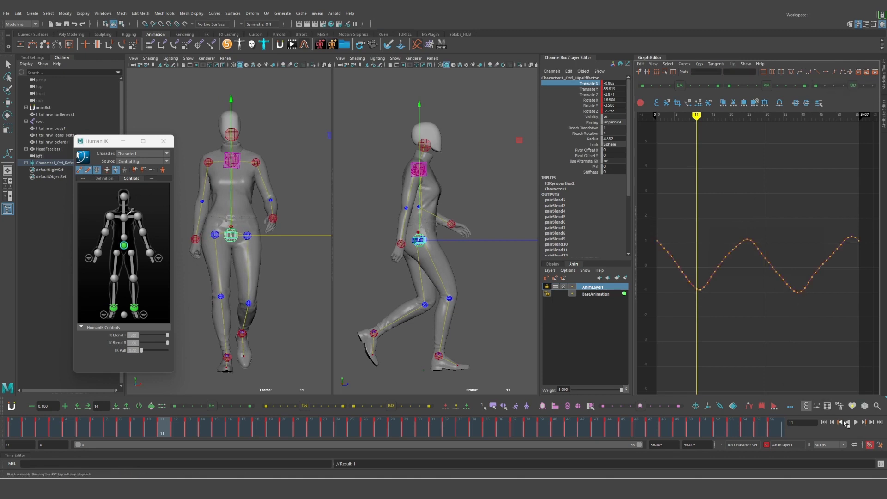
{"action": "left_click", "coordinate": [855, 422]}
{"action": "left_click", "coordinate": [253, 430]}
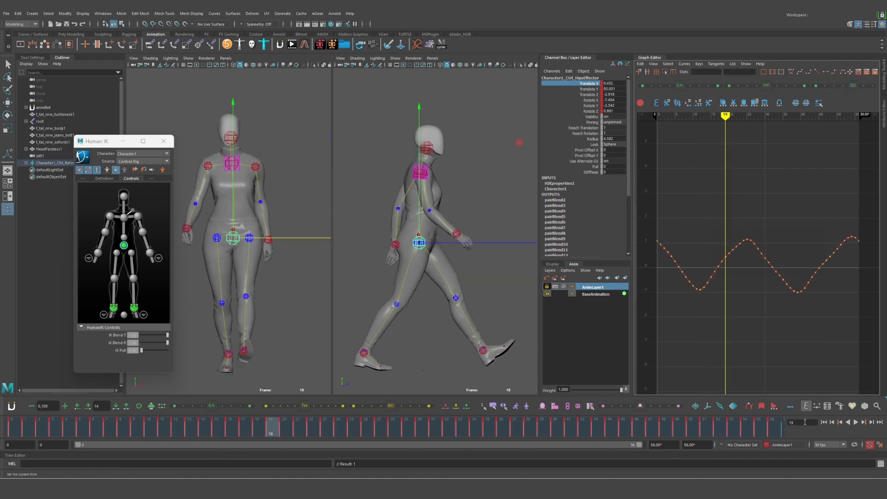
{"action": "left_click", "coordinate": [856, 422]}
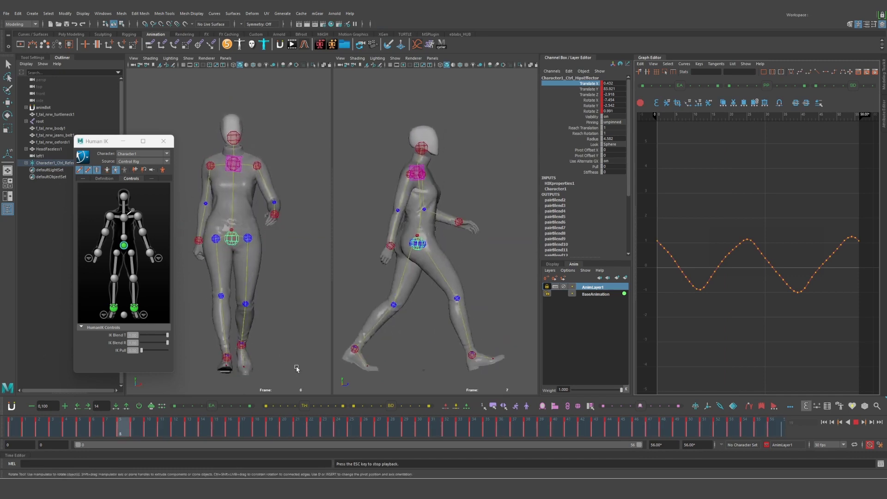
{"action": "left_click", "coordinate": [857, 424]}
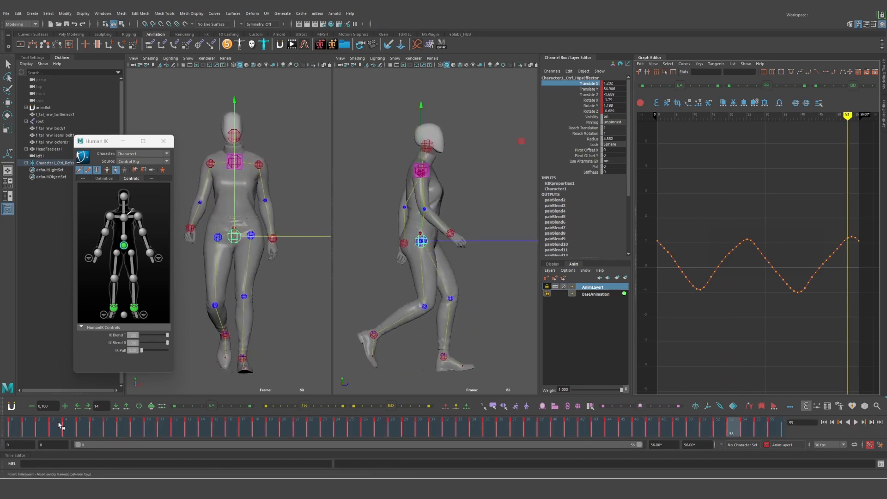
{"action": "left_click", "coordinate": [16, 426]}
{"action": "left_click_drag", "start_coordinate": [64, 426], "coordinate": [10, 434]}
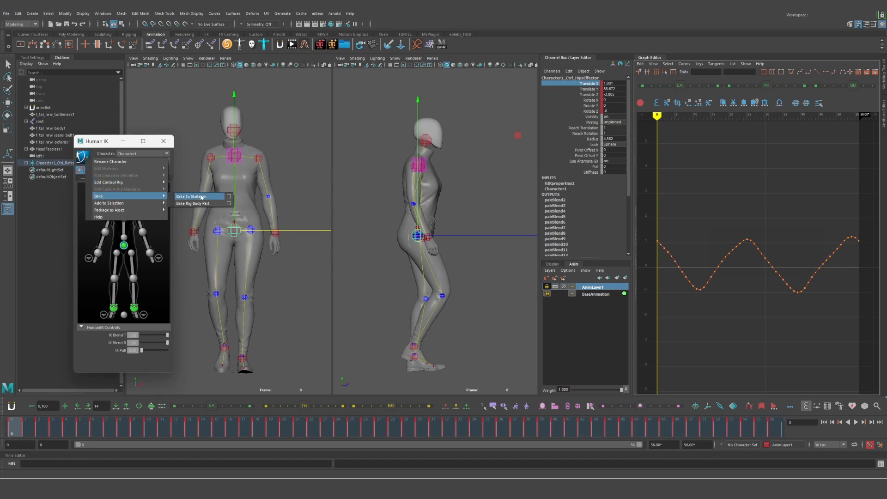
Step: Bake Character1's control-rig walk onto the skeleton and play the baked animation
{"action": "left_click", "coordinate": [192, 215]}
{"action": "key", "text": "alt+v"}
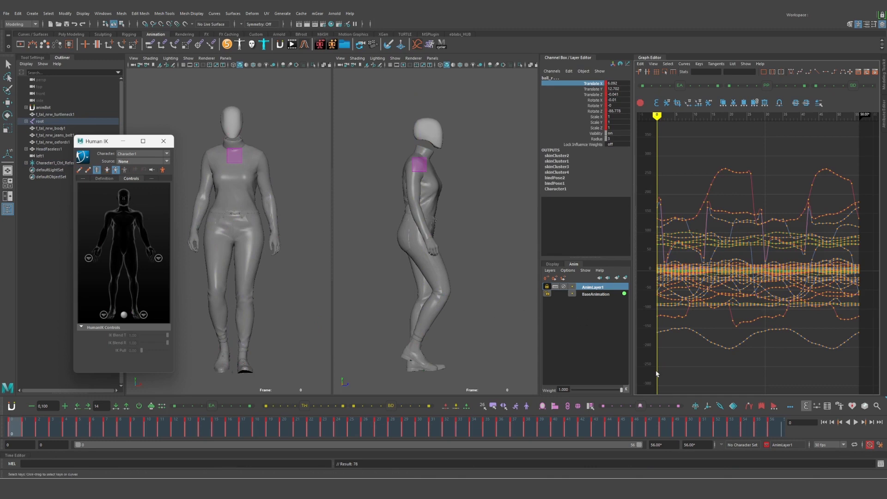
{"action": "left_click", "coordinate": [858, 423]}
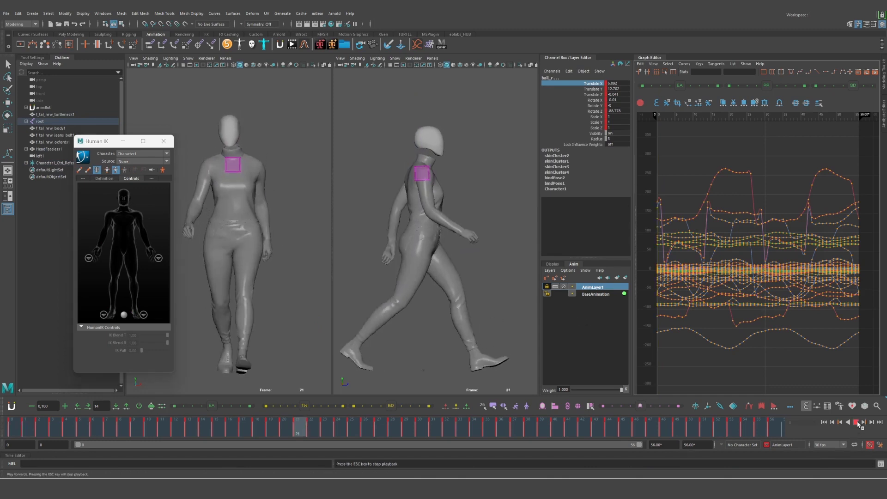